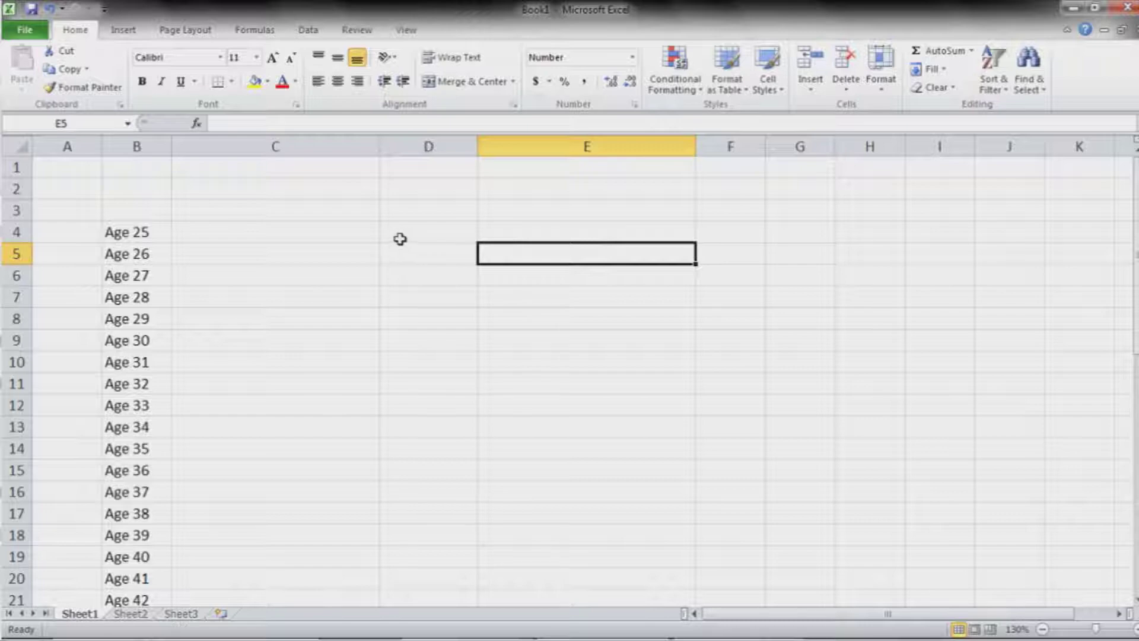
Step: Examine the age list in column B from Age 25 through Age 65
click(198, 231)
click(122, 231)
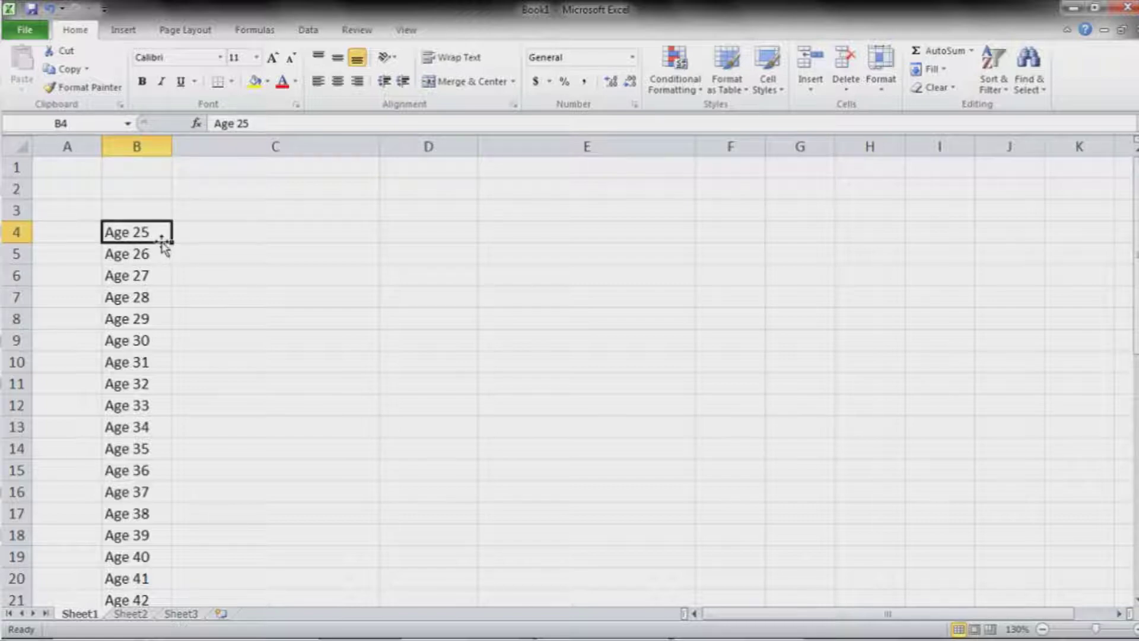
scroll(159, 236, down, 8)
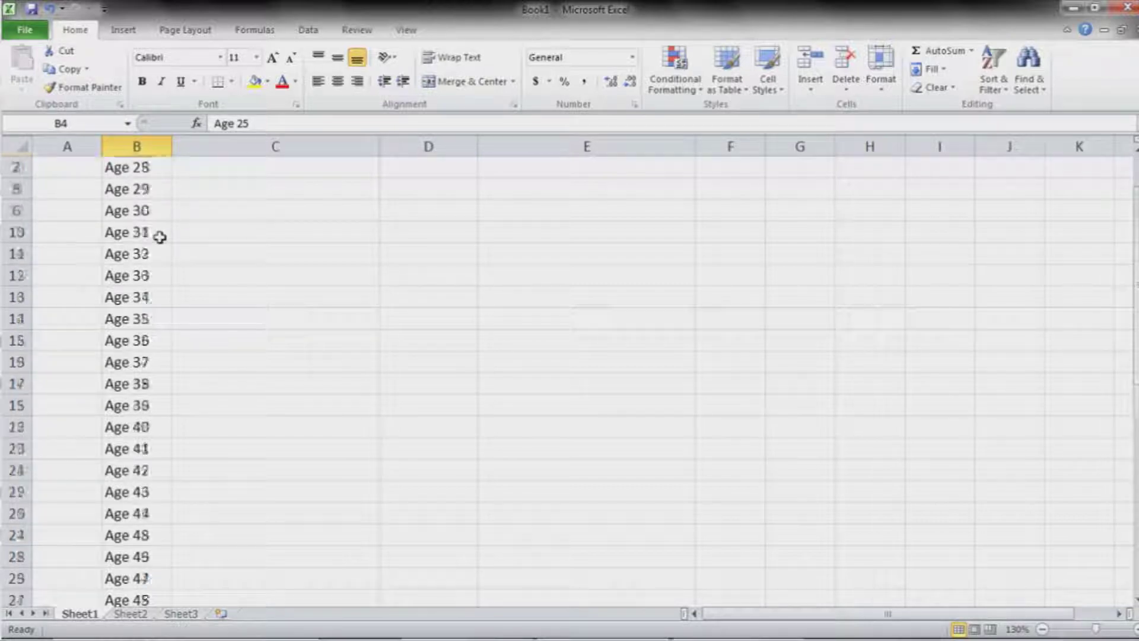
scroll(159, 236, down, 2)
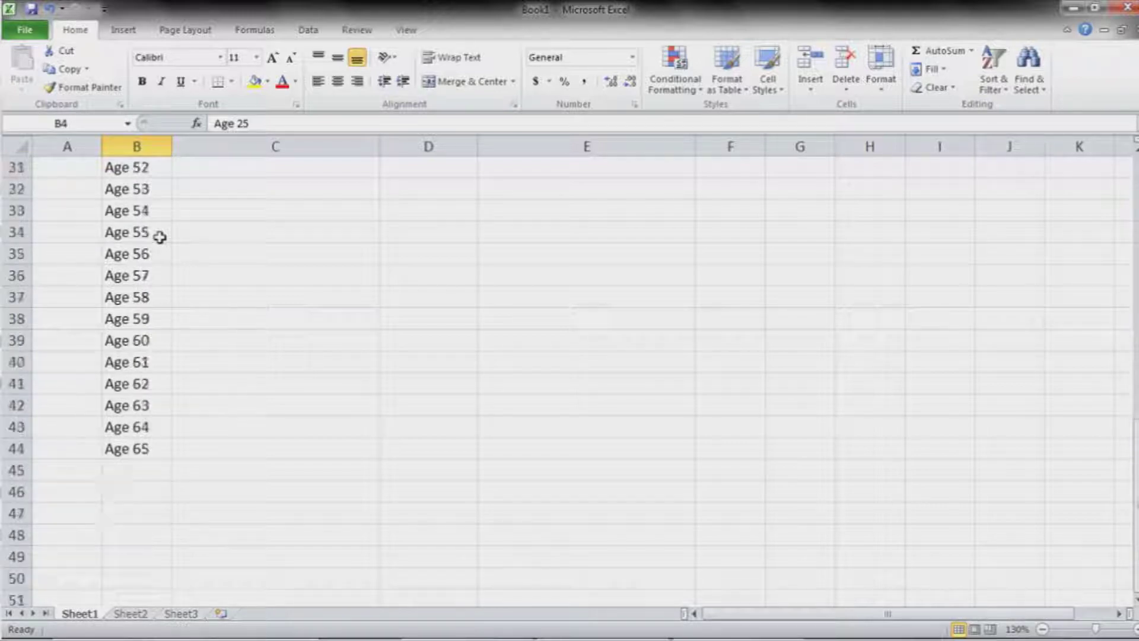
click(154, 449)
scroll(156, 464, up, 1)
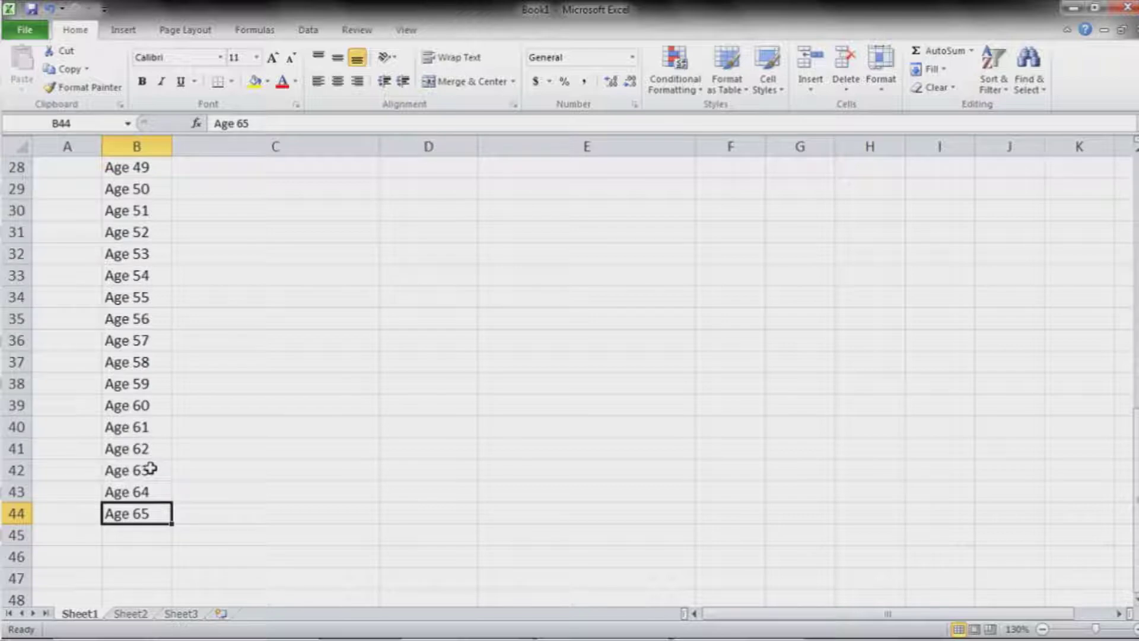
scroll(151, 469, up, 9)
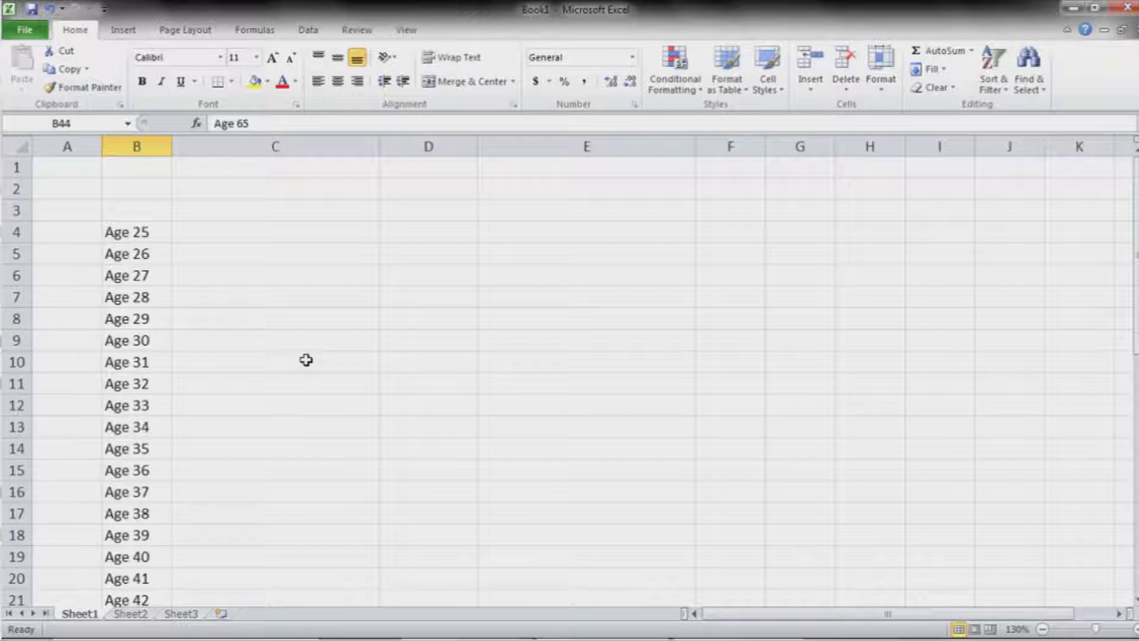
Step: Enter the header "Invest 10000 at interest of 10%" in cell C3
click(270, 248)
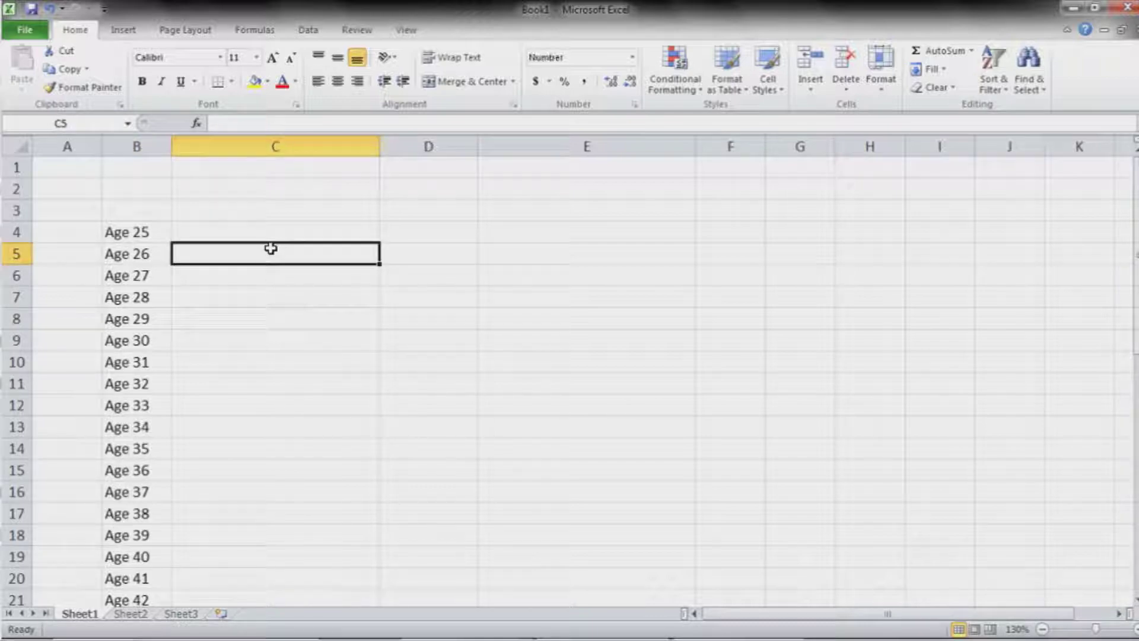
click(295, 232)
click(318, 211)
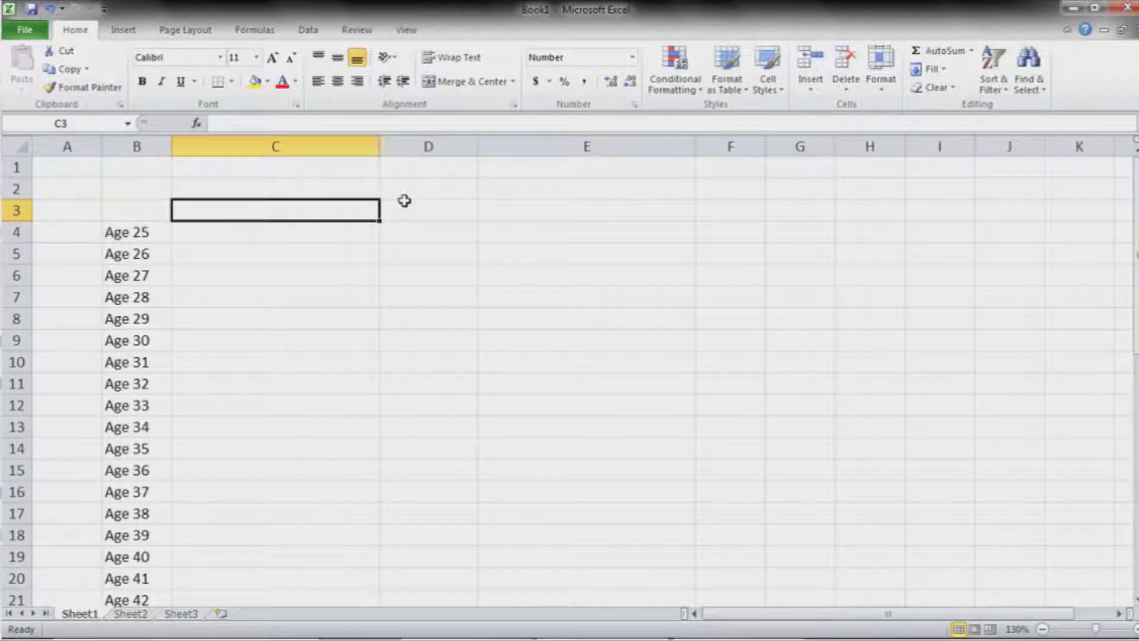
text(Inv)
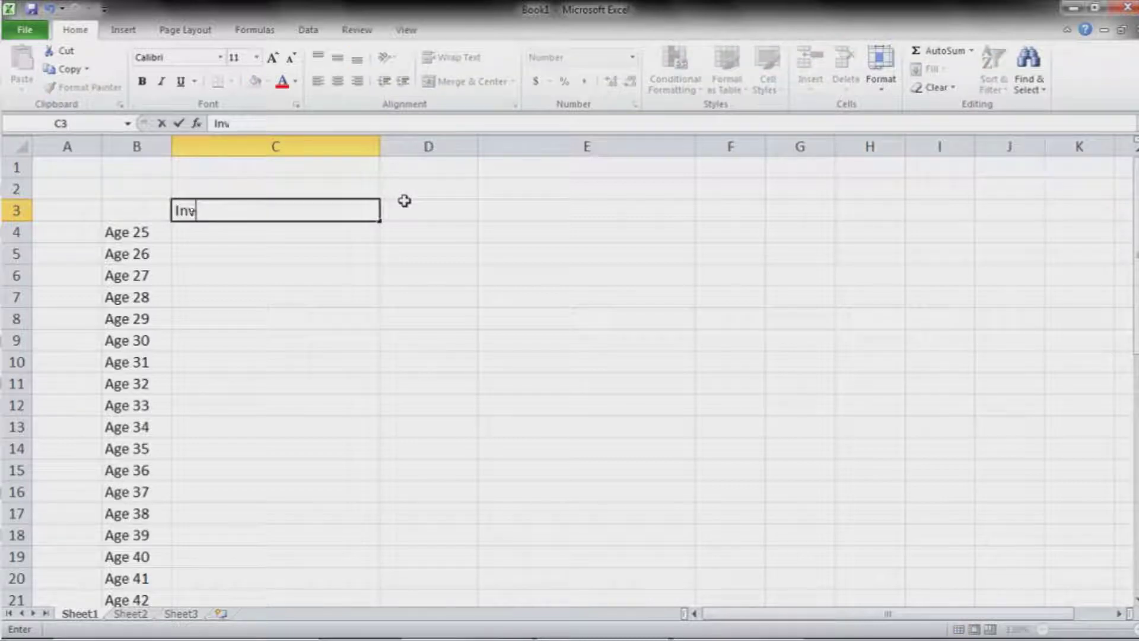
text(est 10000)
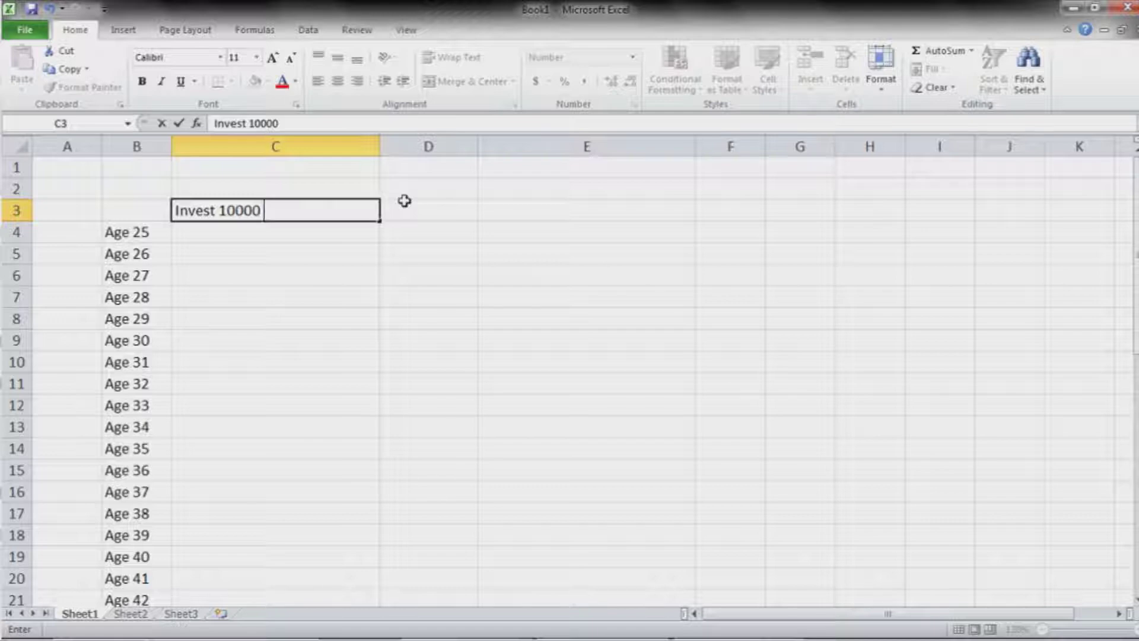
text( at interest of 10%)
key(Return)
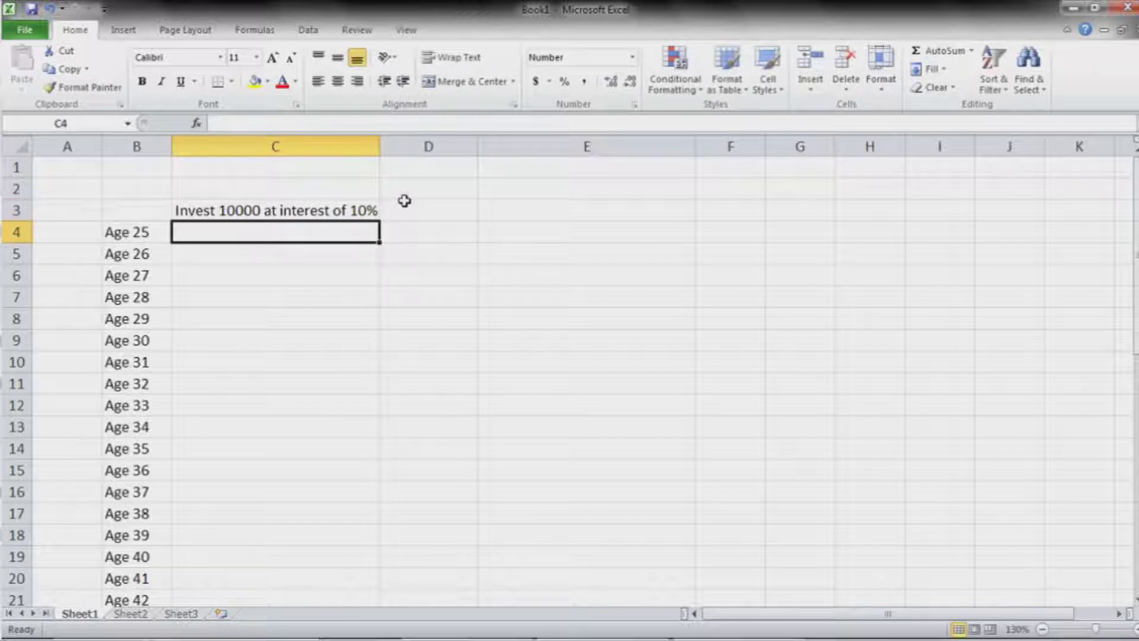
Step: Enter the starting investment of 10000 for Age 25 in cell C4
click(337, 276)
click(338, 235)
text(10000)
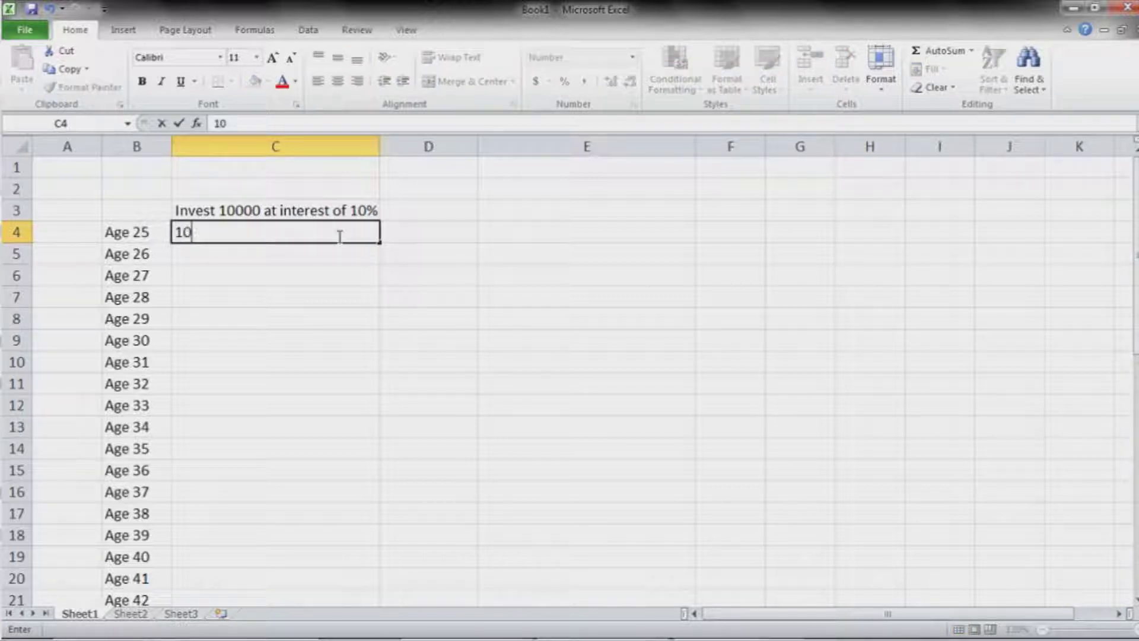
key(Return)
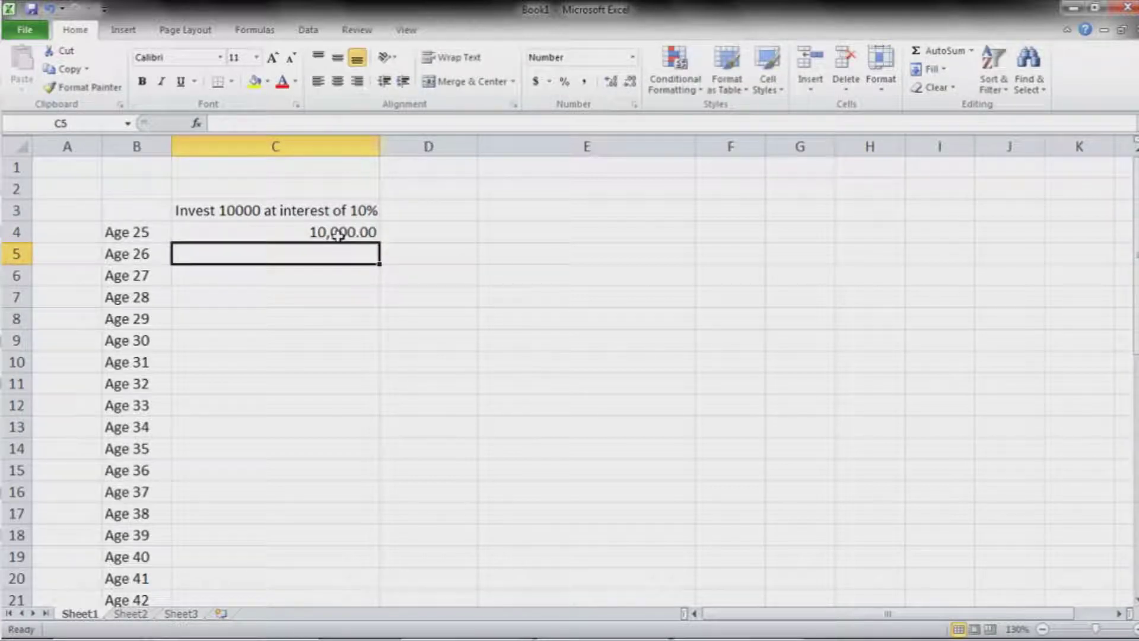
Step: Enter the formula =(C4*1.1)+10000 for Age 26 in cell C5
click(370, 233)
click(373, 260)
text(=)
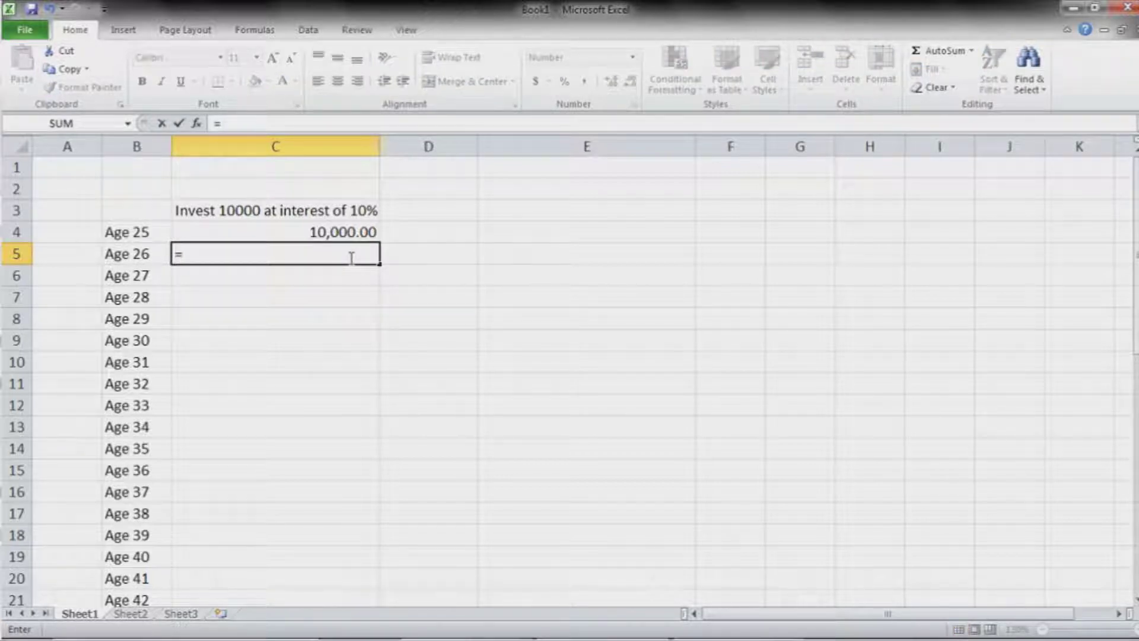
text((C4*1.1)
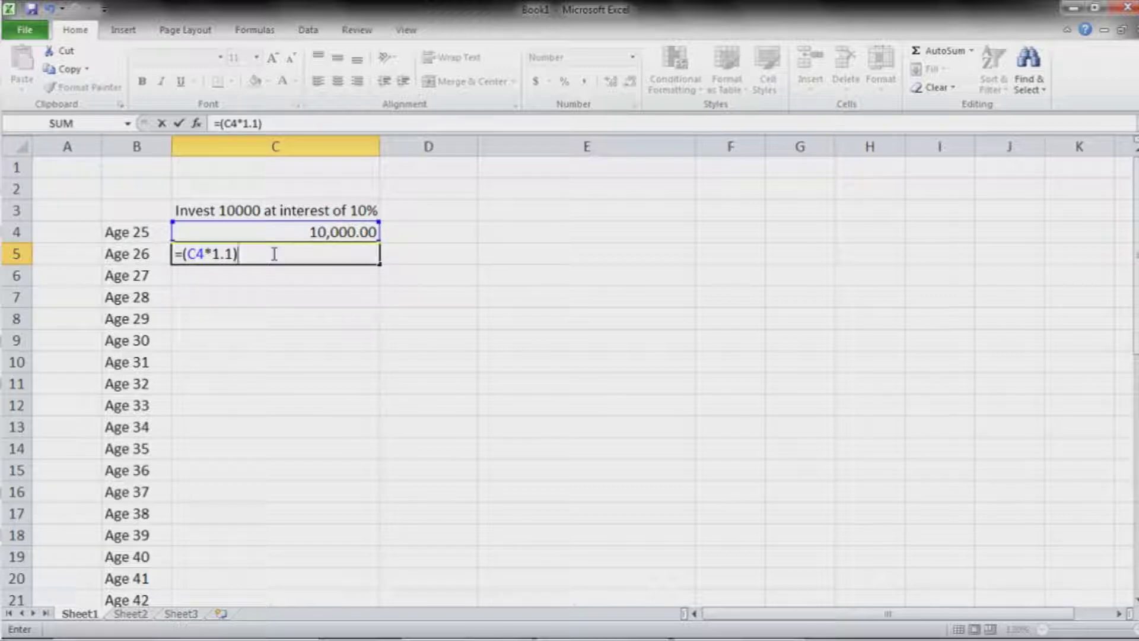
text()+10000)
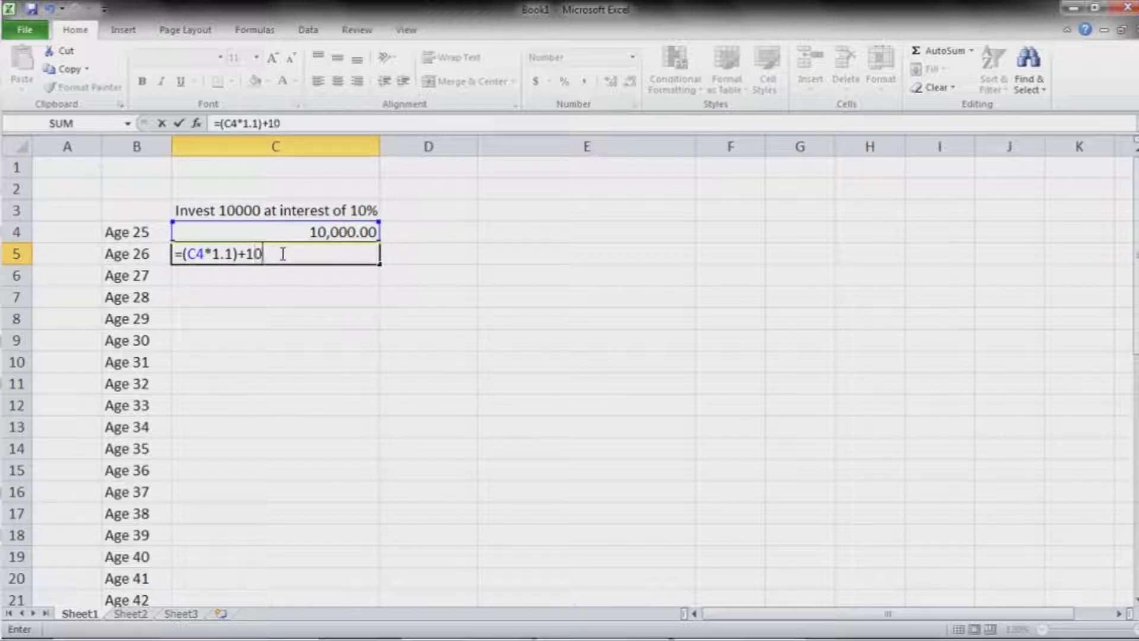
key(Return)
Step: Examine the 1.1 growth factor in the C5 formula and the C4 amount it refers to
drag(297, 227, 297, 246)
click(297, 248)
click(243, 214)
click(330, 255)
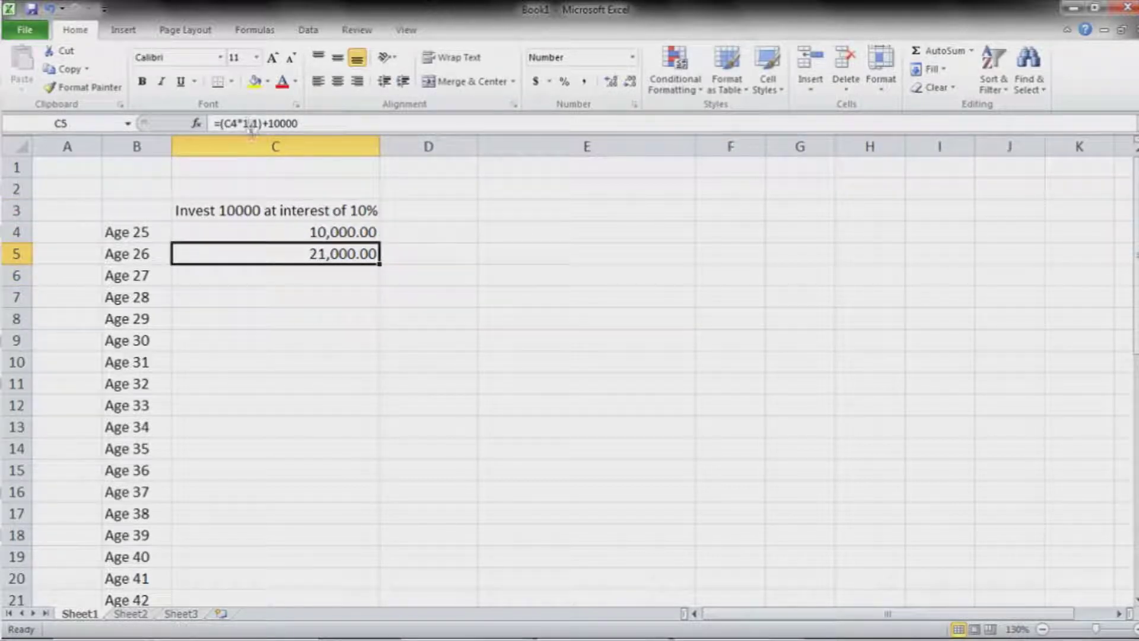
drag(243, 123, 262, 124)
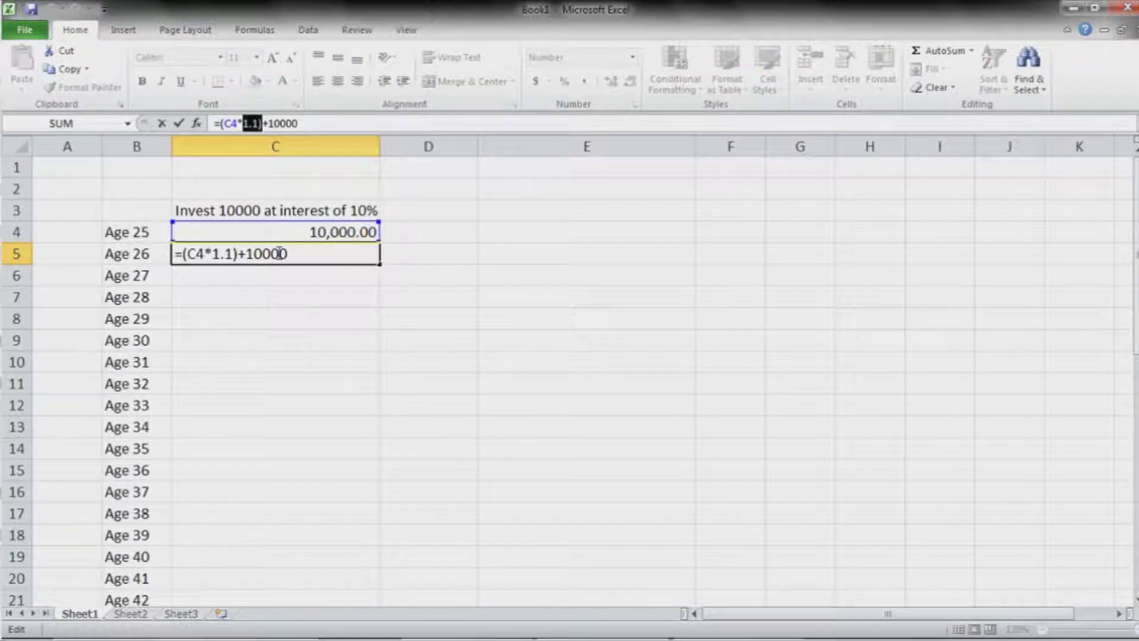
key(Return)
click(328, 253)
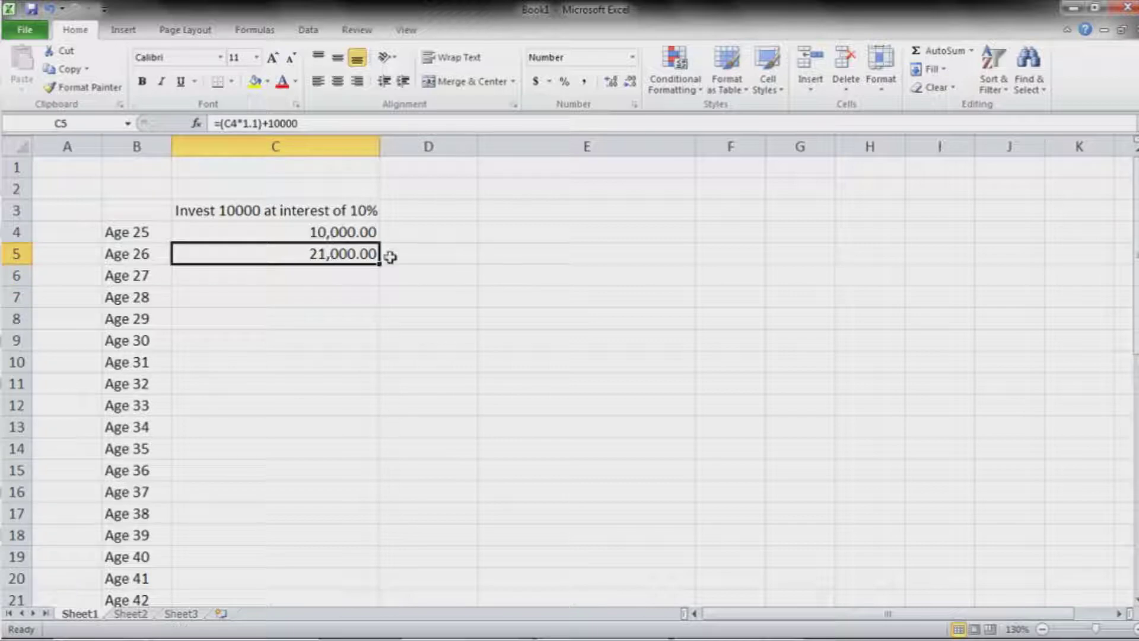
click(363, 232)
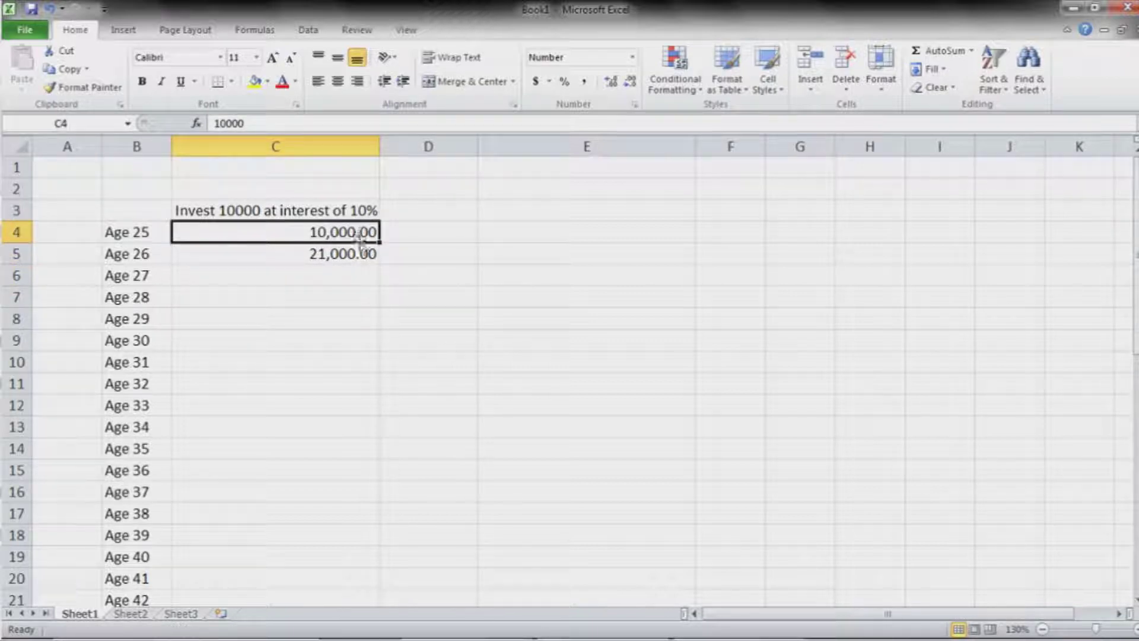
Step: Fill the investment formula from C5 down to C44, covering every age through 65
click(363, 254)
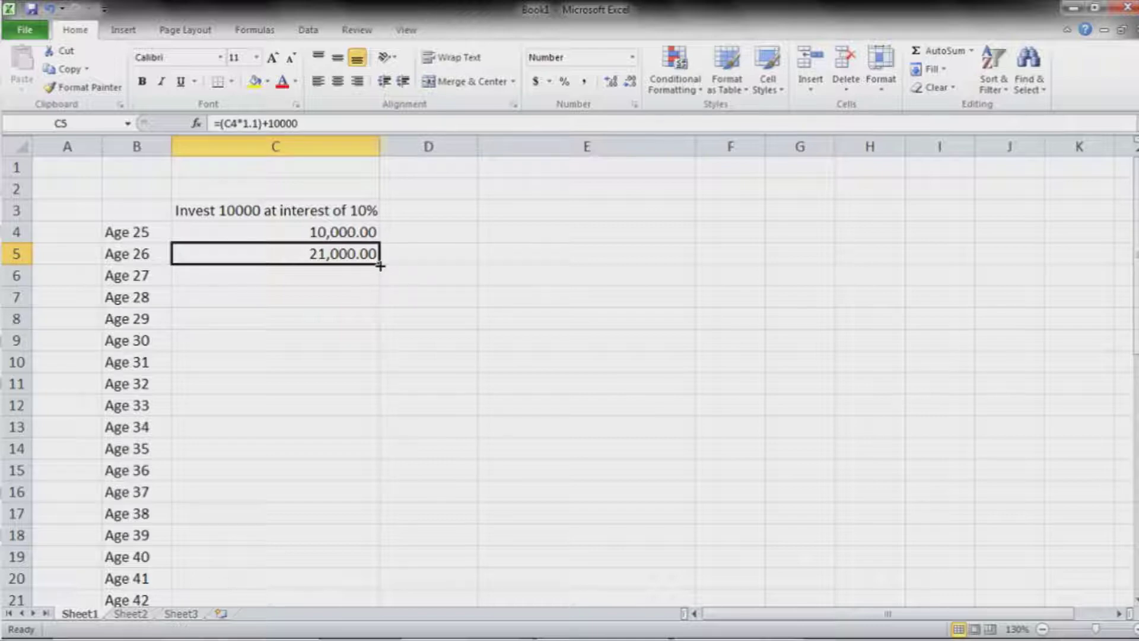
drag(381, 266, 368, 565)
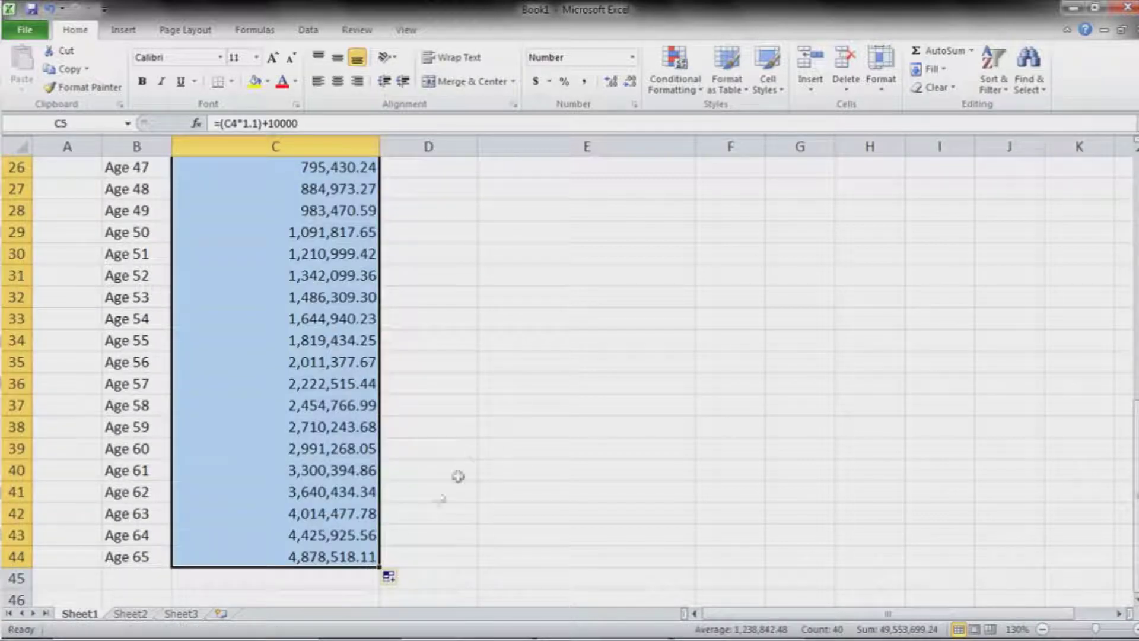
Step: Examine how the investment balances in column C grow from Age 25 to Age 65, particularly from Age 50 to Age 57
click(333, 558)
scroll(406, 512, up, 8)
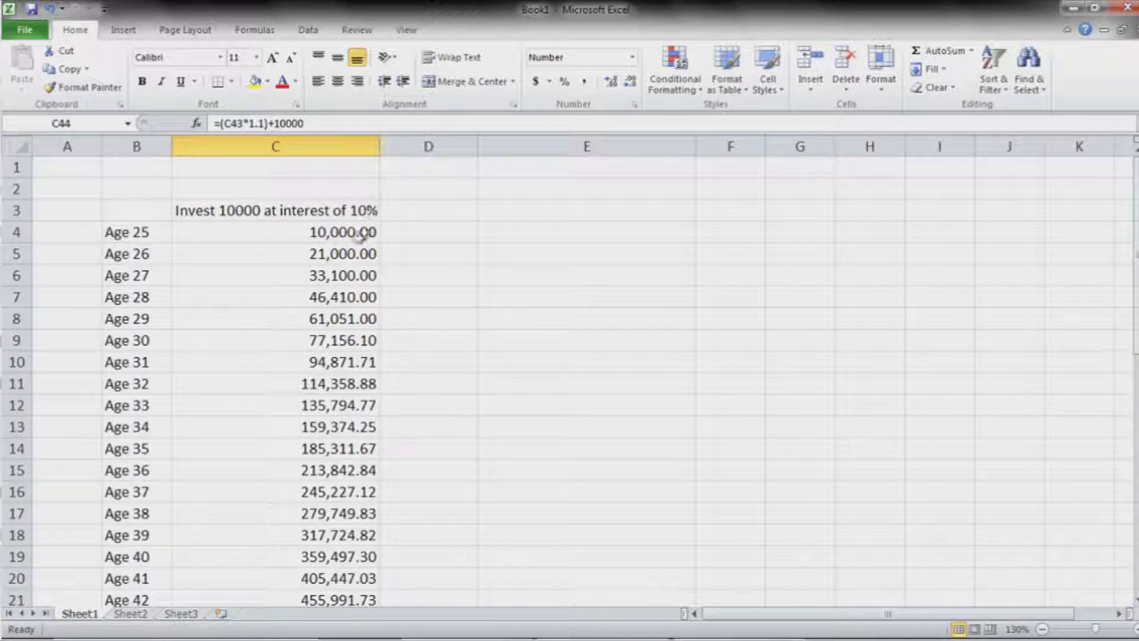
scroll(293, 260, down, 9)
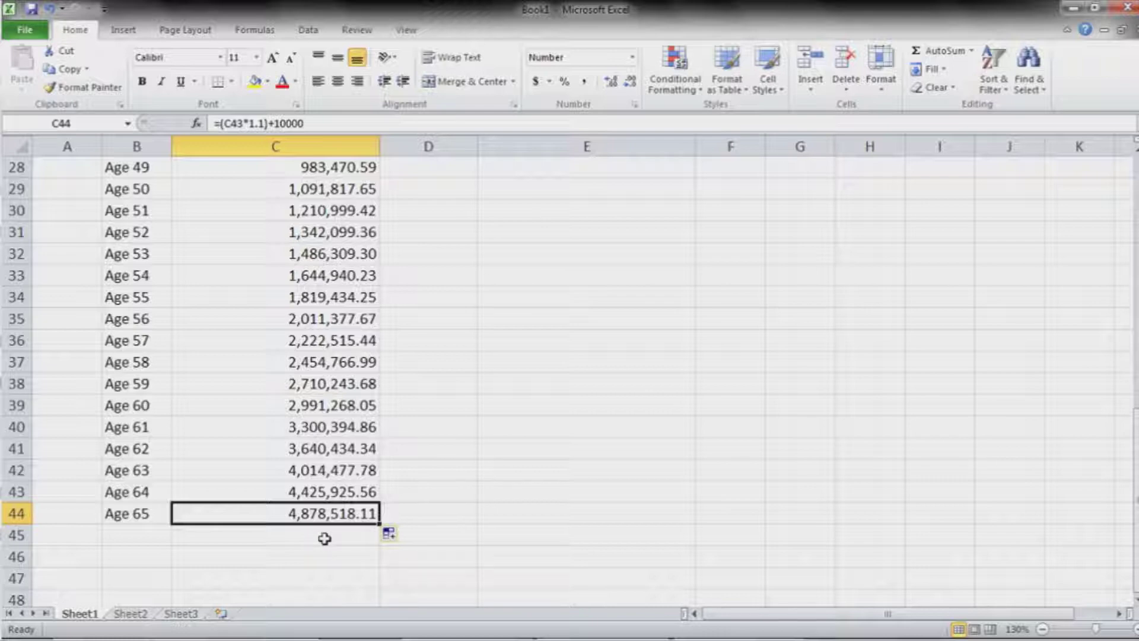
scroll(325, 531, up, 8)
scroll(330, 528, down, 5)
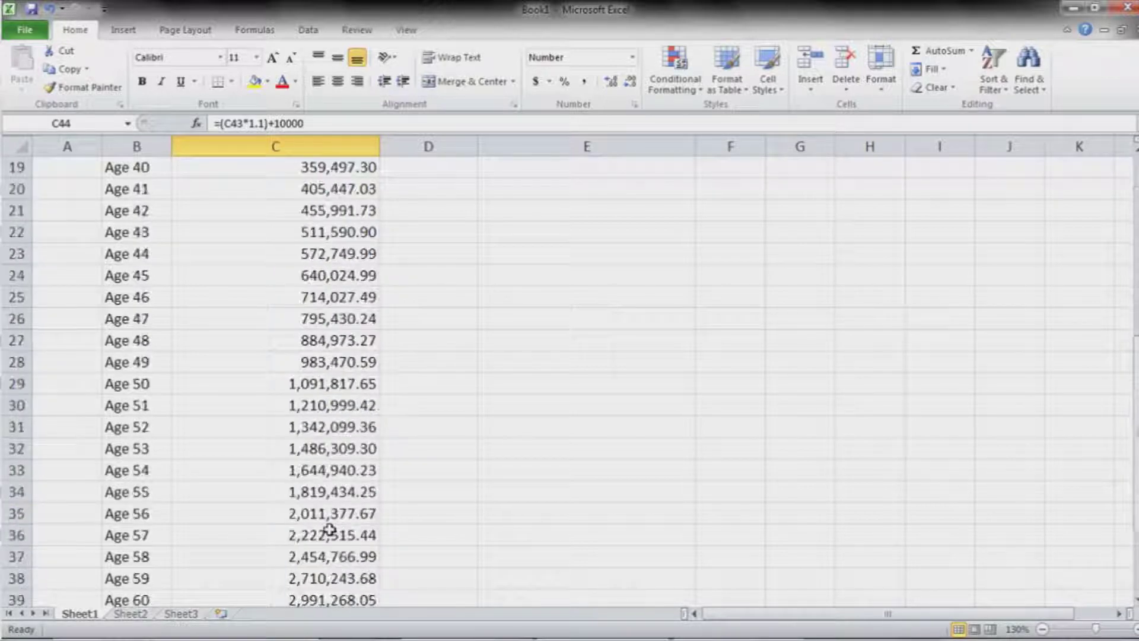
scroll(329, 529, down, 4)
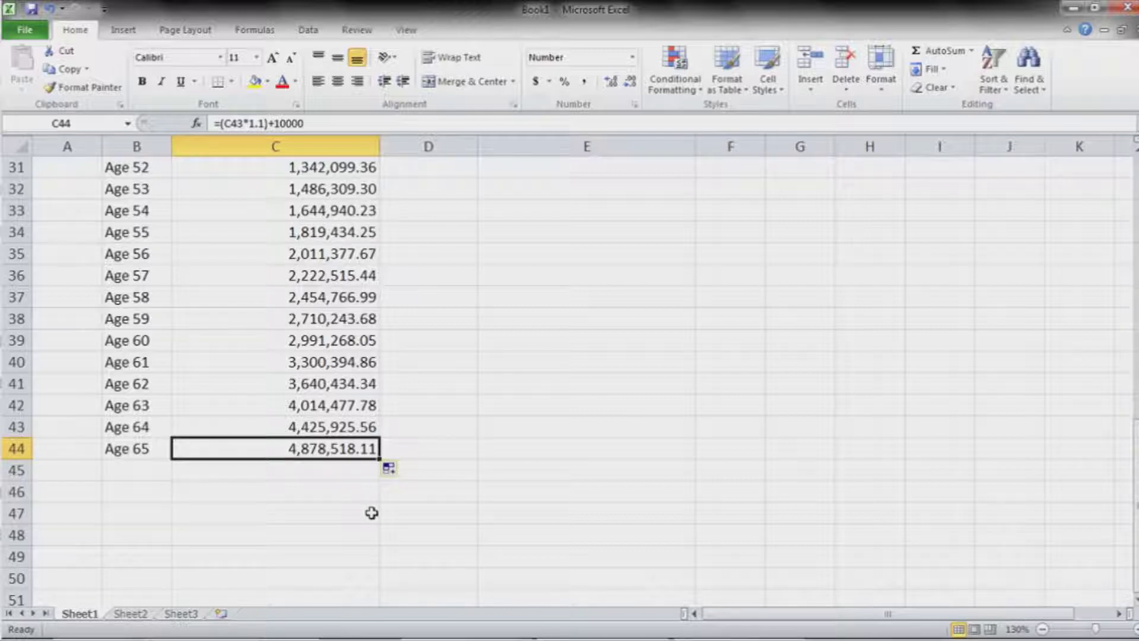
scroll(376, 502, up, 6)
scroll(376, 498, down, 4)
click(363, 407)
click(326, 365)
click(326, 380)
drag(325, 253, 328, 399)
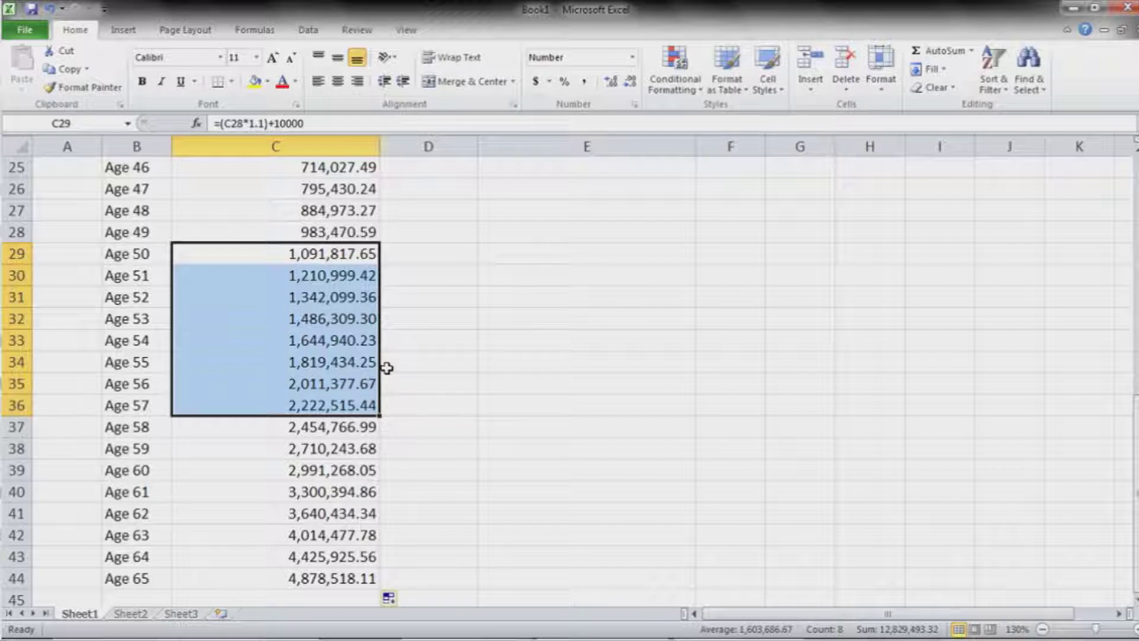
scroll(387, 368, up, 3)
scroll(391, 365, down, 3)
scroll(394, 403, up, 8)
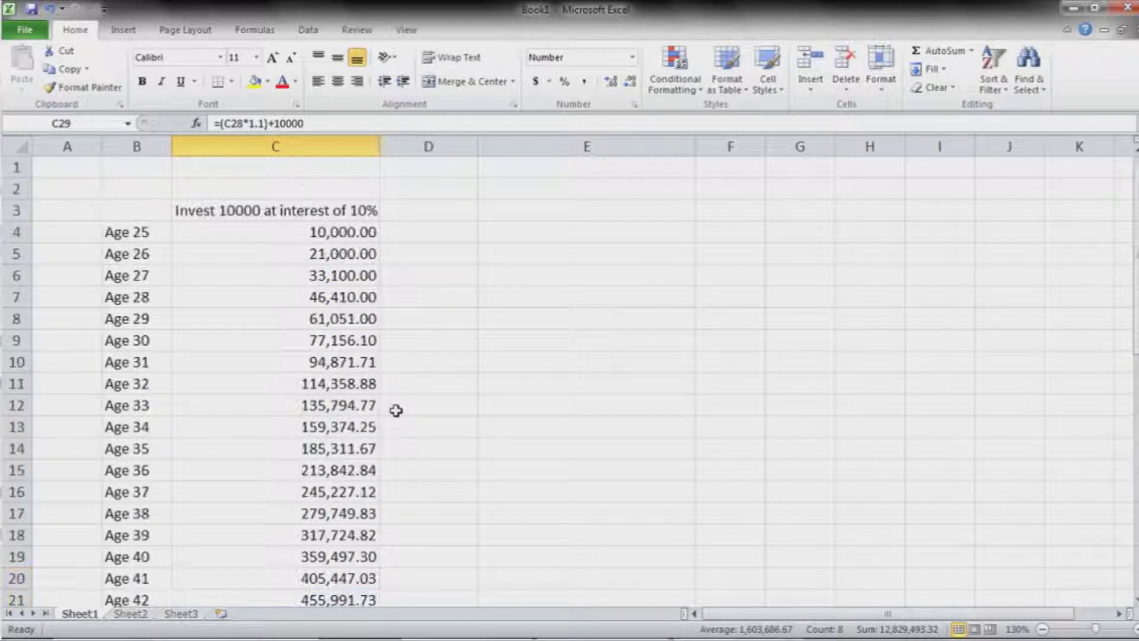
Step: Add the header "Difference" in cell D3 and enter 0 for Age 25 in D4
click(456, 206)
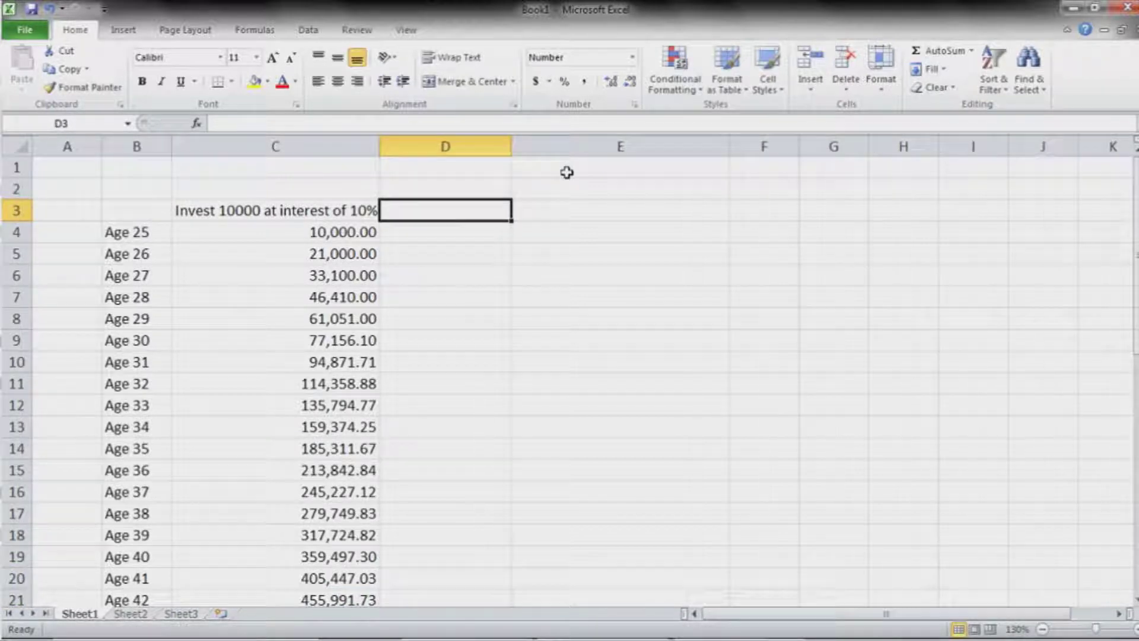
text(Differen)
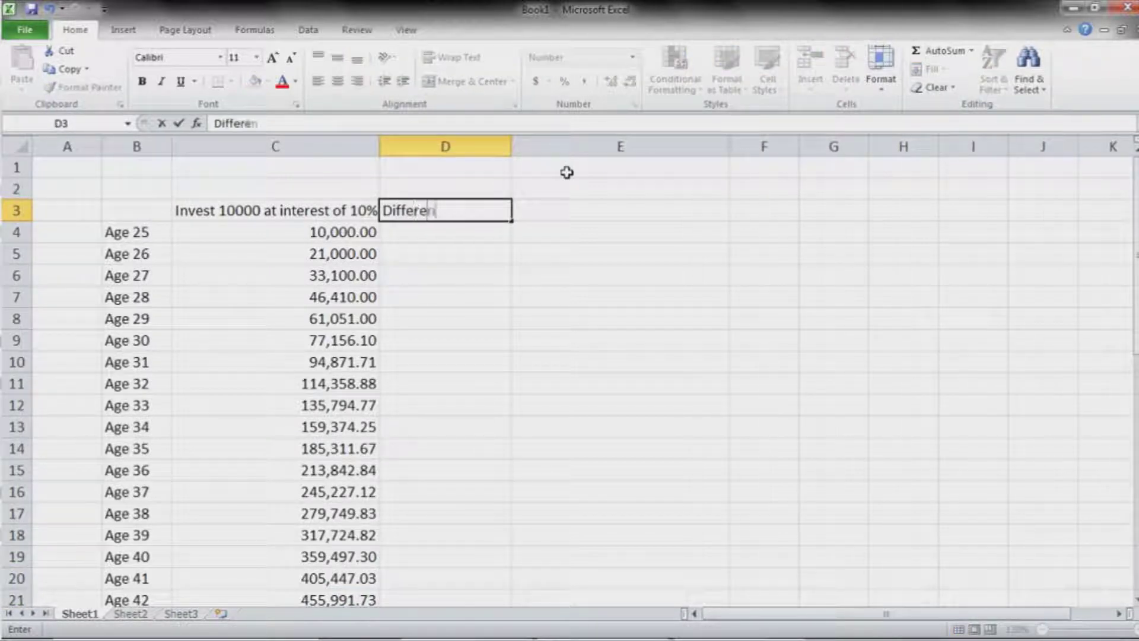
text(ce)
key(Return)
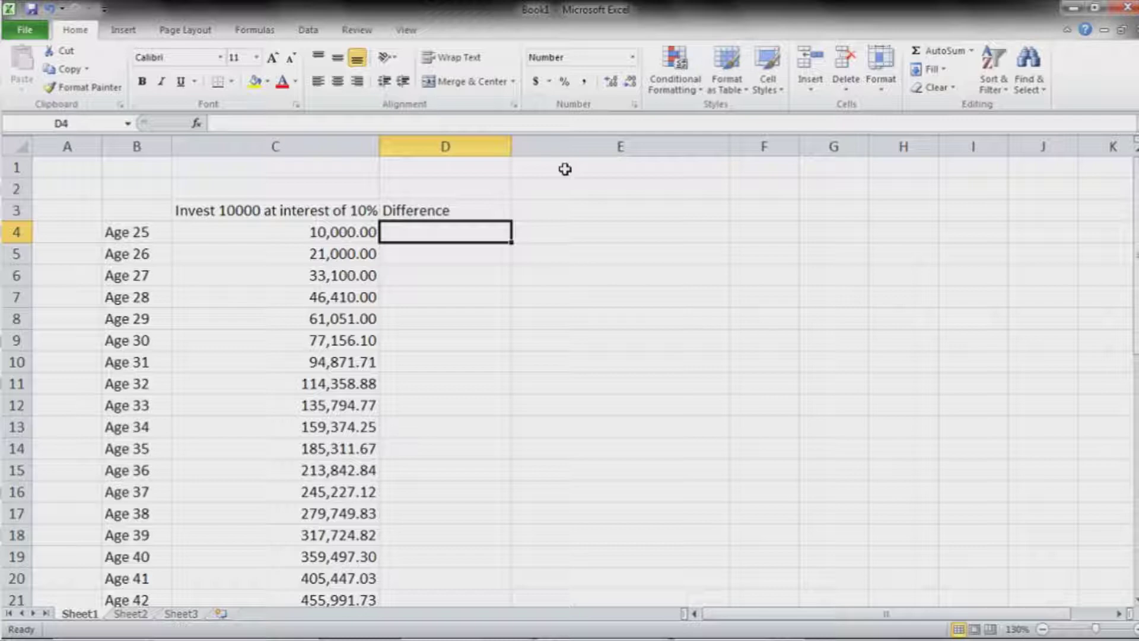
text(0)
key(Return)
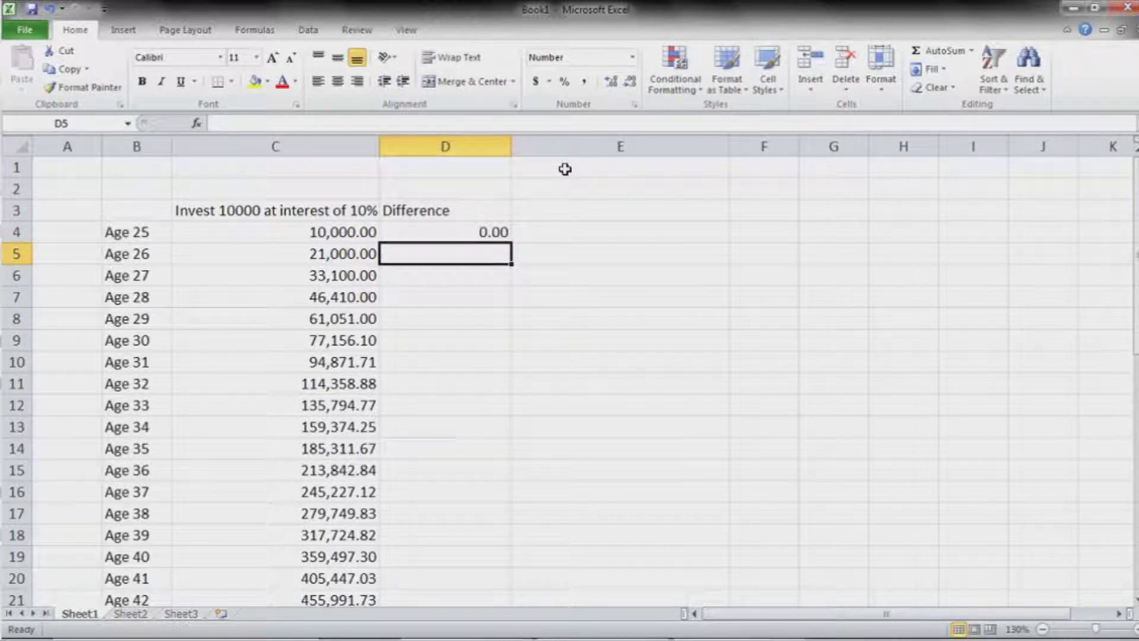
Step: Enter the formula =(C5-C4)-10000 in D5 to calculate the Age 26 difference without the yearly contribution
text(=)
key(Left)
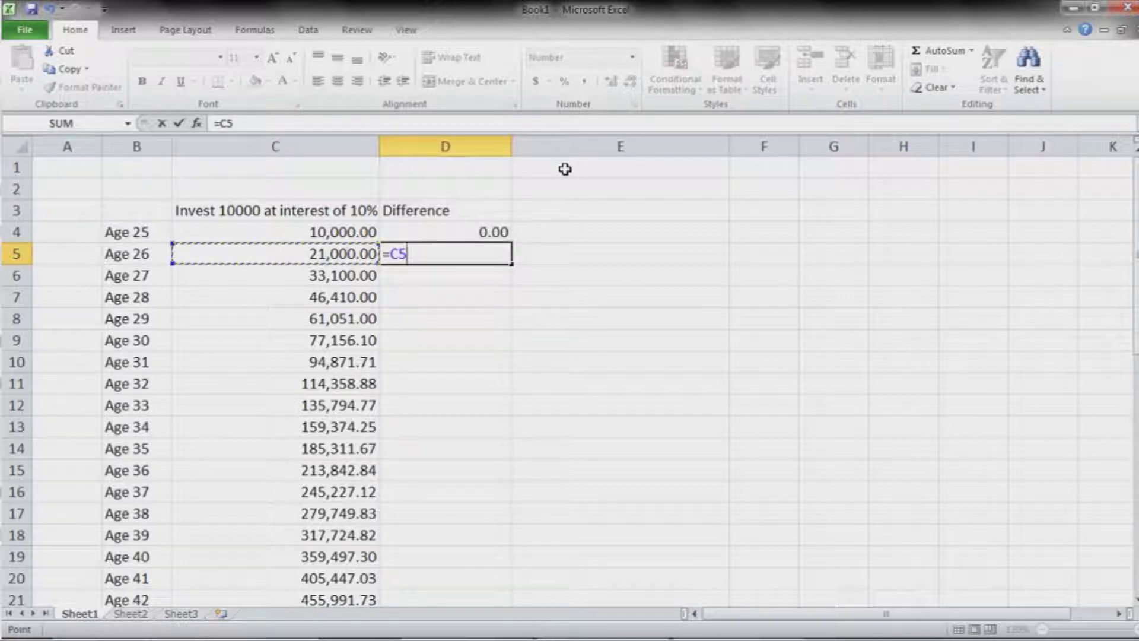
text(-)
key(Left)
key(Up)
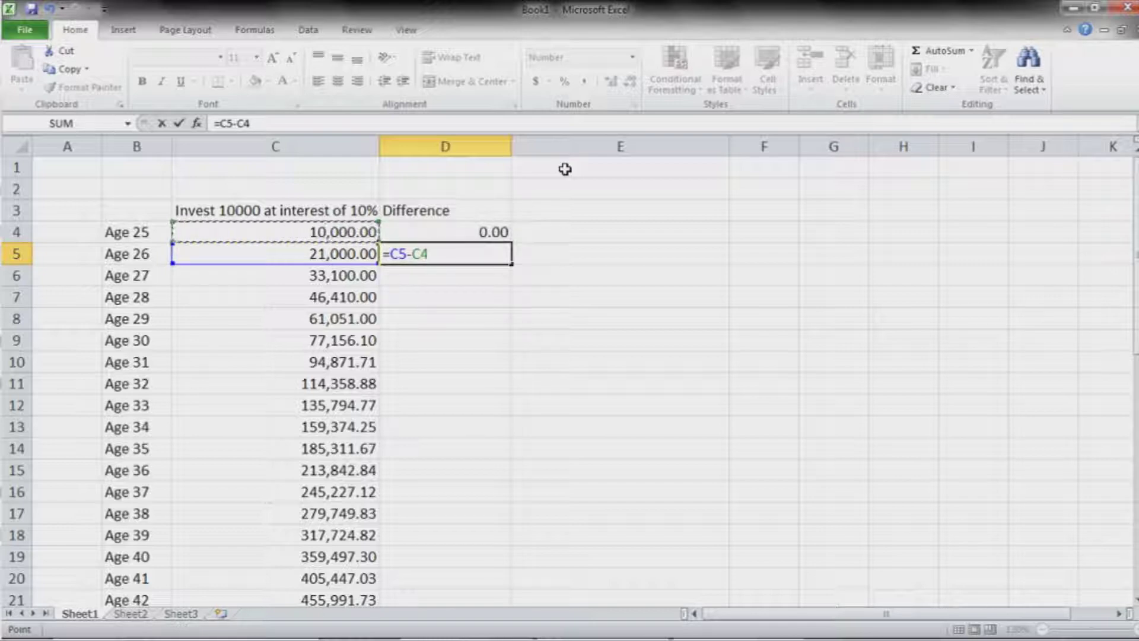
text())
key(Return)
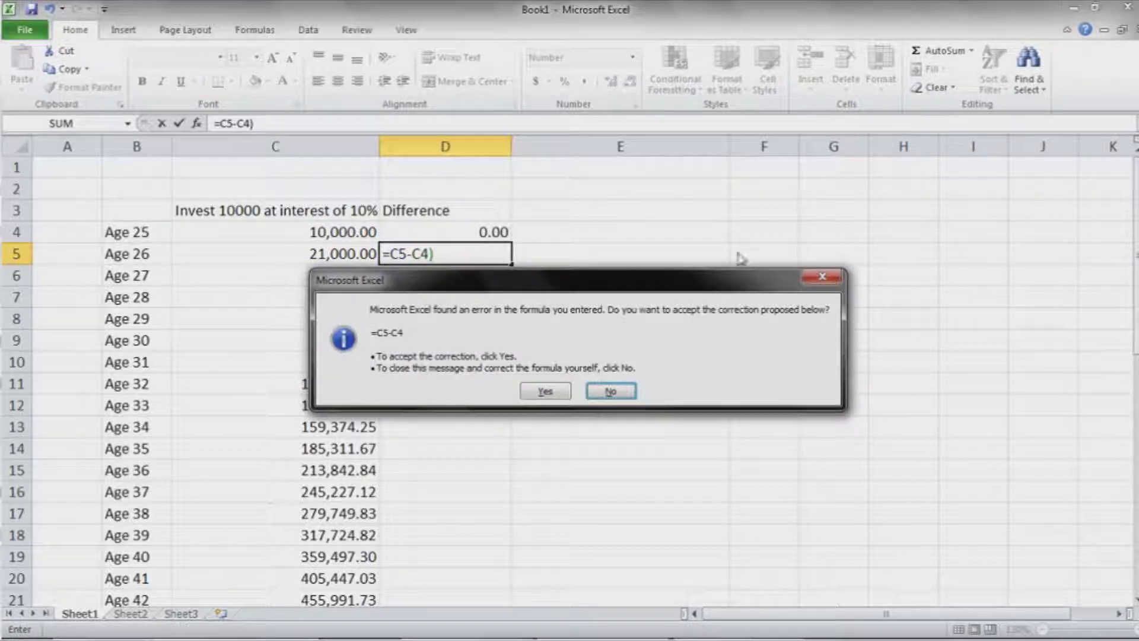
click(822, 277)
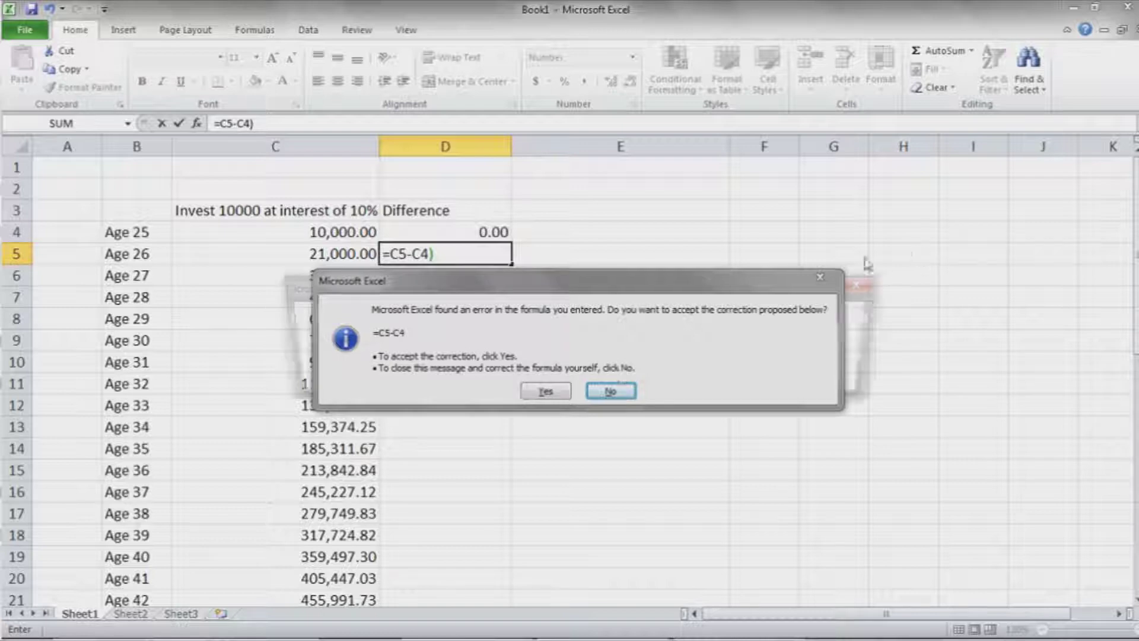
click(864, 284)
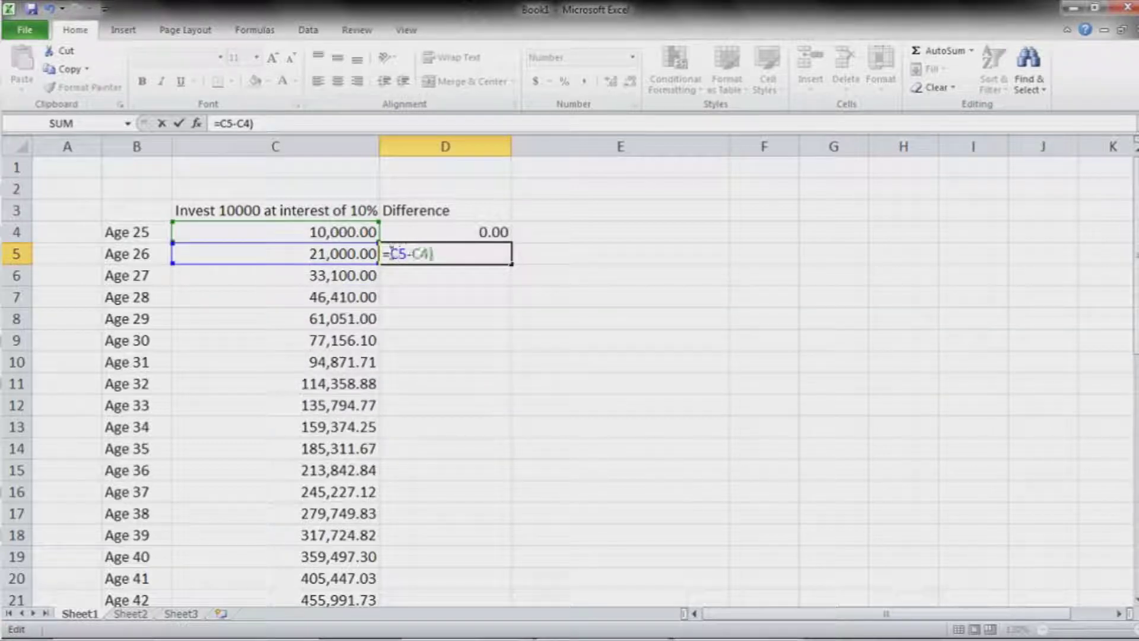
text((C5)
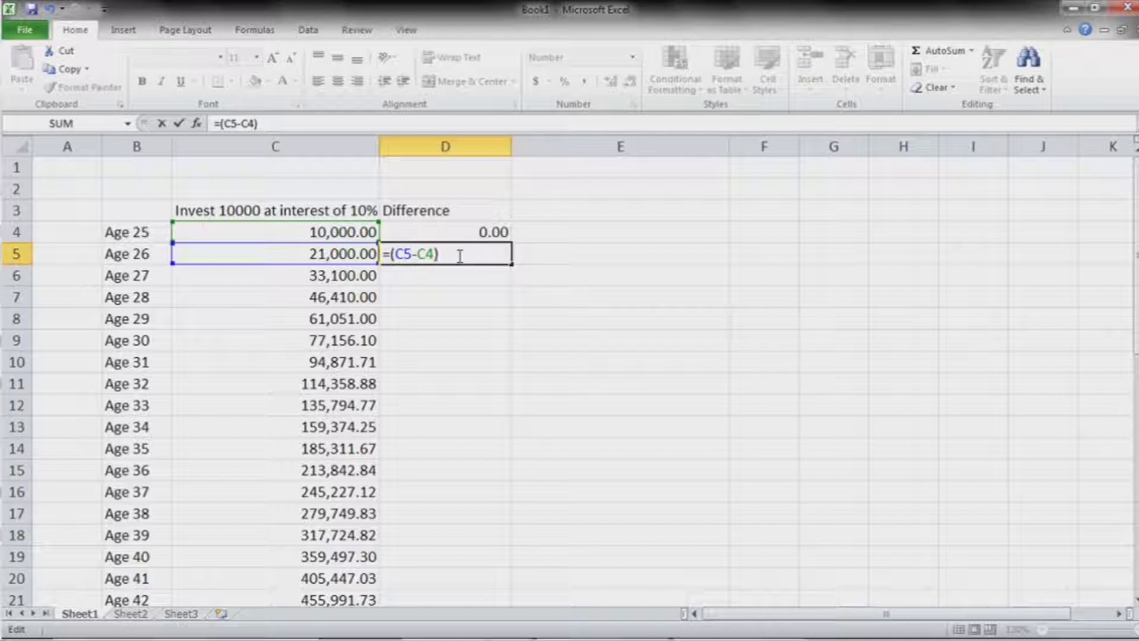
text(-C4)-10000)
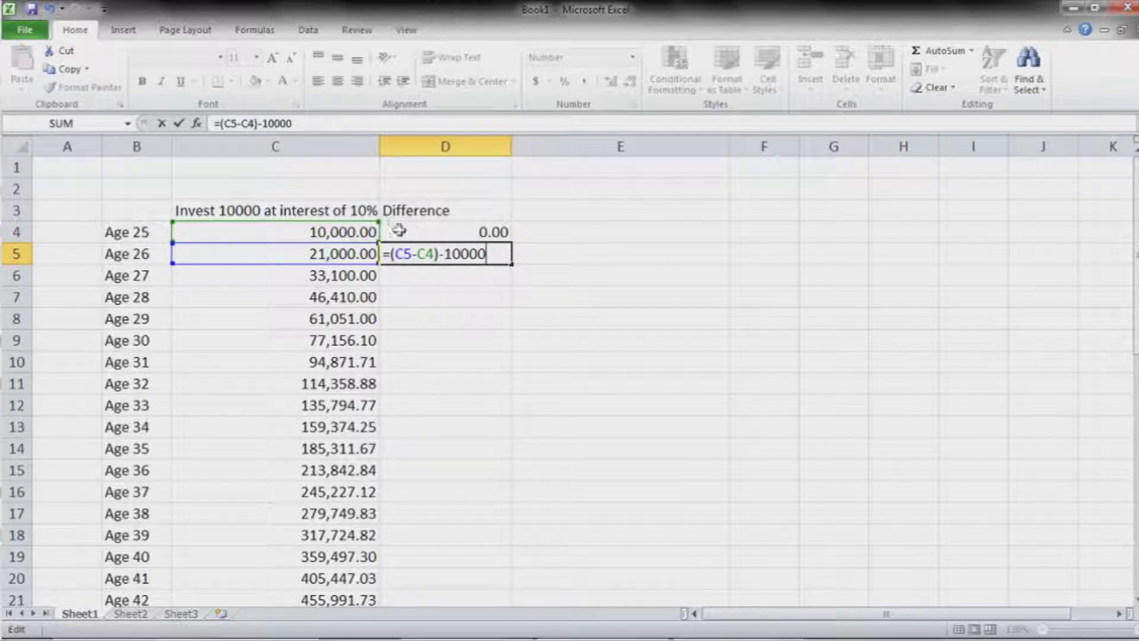
key(Return)
Step: Fill the Difference formula from D5 down to D44, covering every age through 65
click(481, 252)
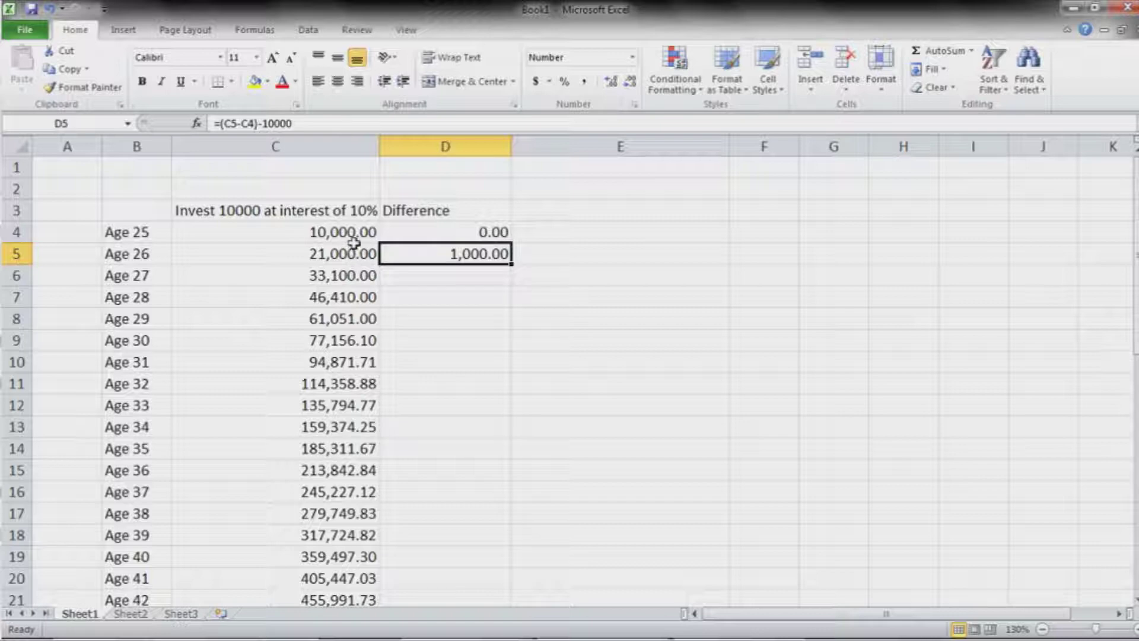
drag(512, 265, 499, 561)
click(502, 558)
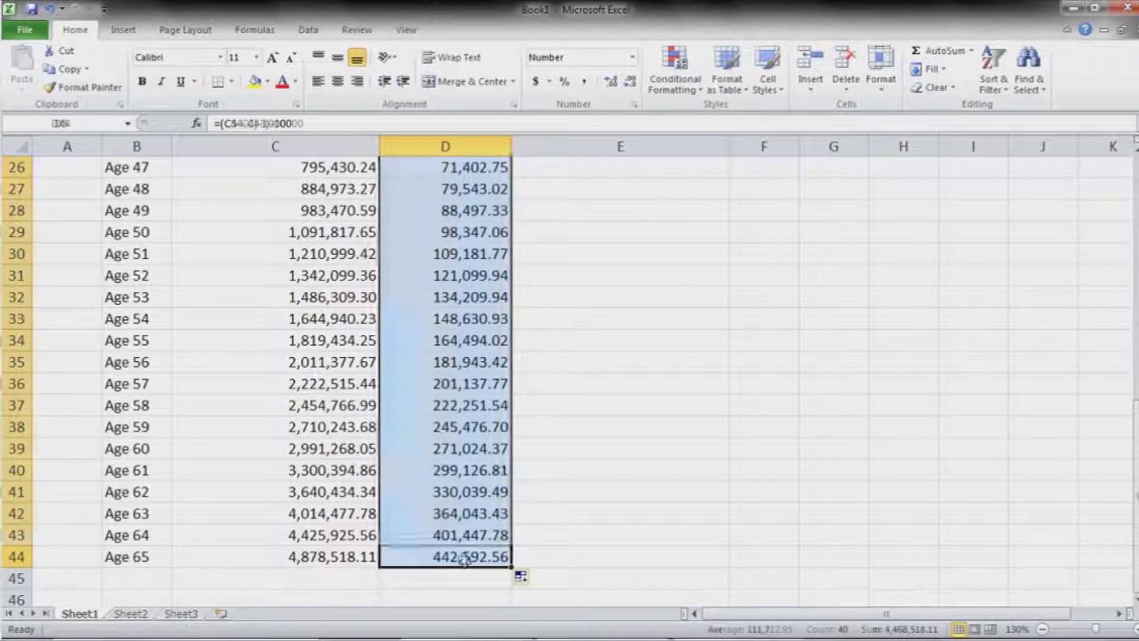
scroll(420, 567, up, 2)
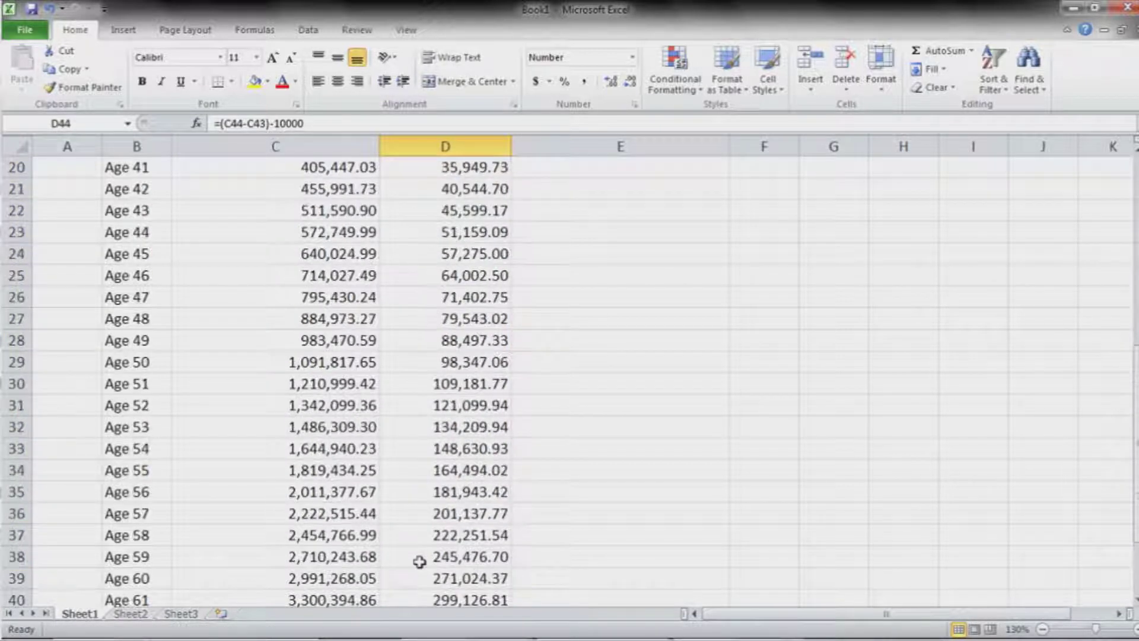
scroll(419, 562, down, 3)
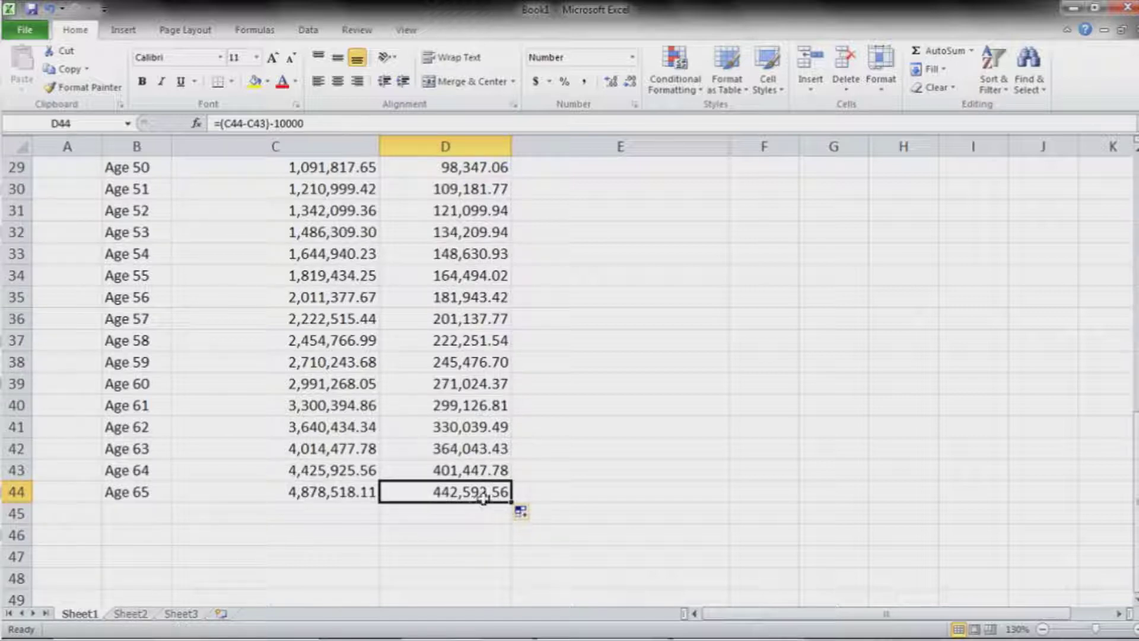
scroll(478, 503, up, 8)
scroll(479, 498, up, 2)
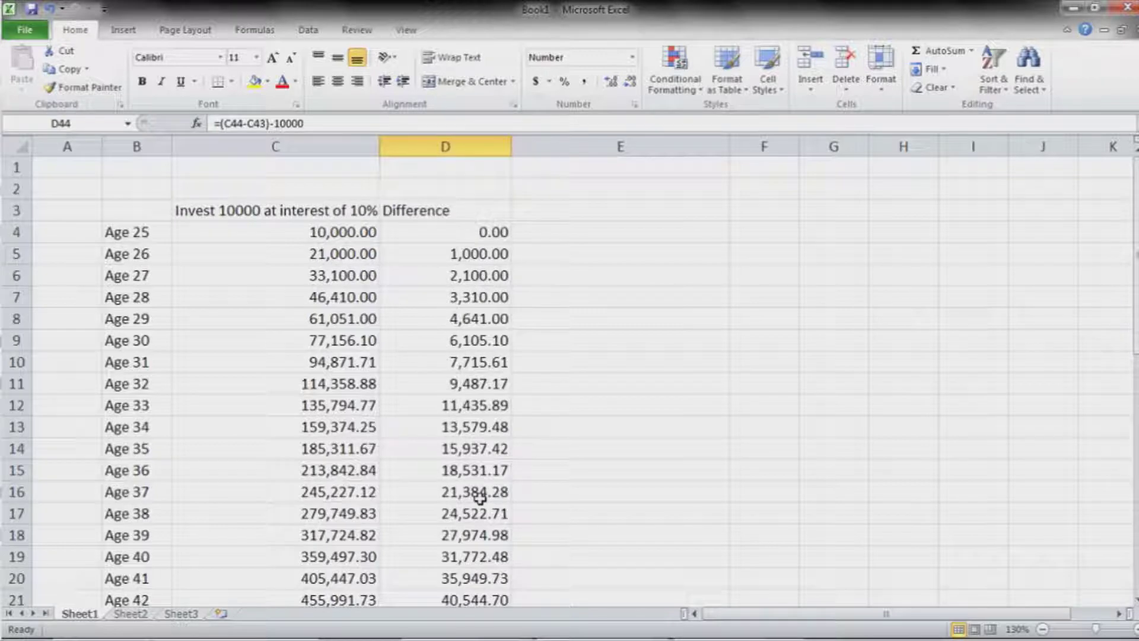
Step: Add the header "Compound interest" in E3 and enter 0 for Age 25 and Age 26 in E4 and E5
click(564, 204)
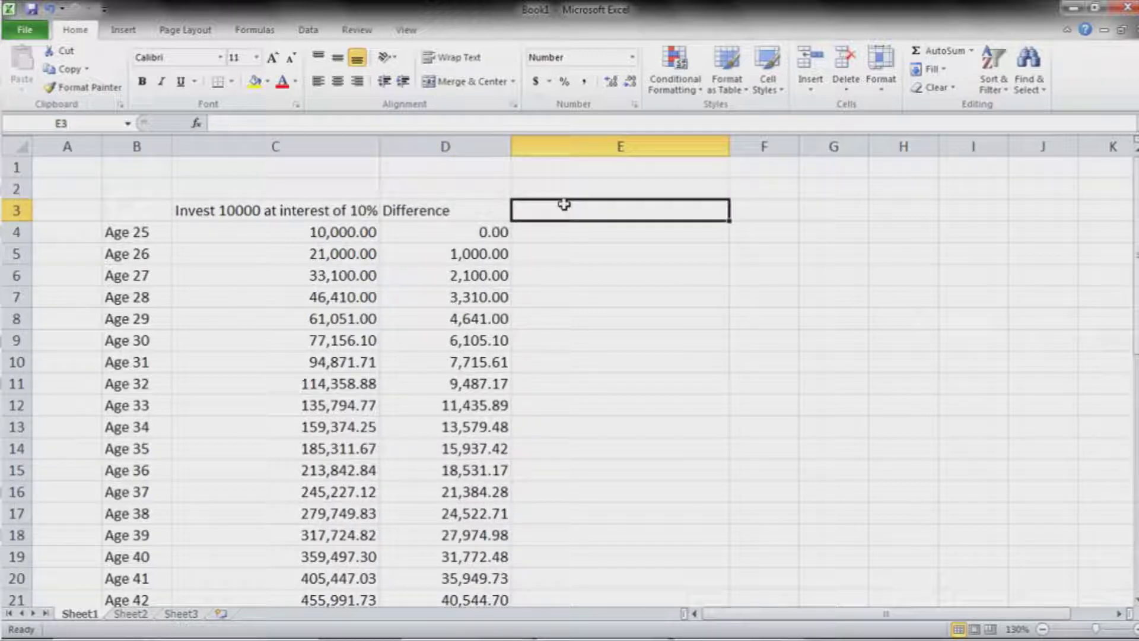
text(Comp)
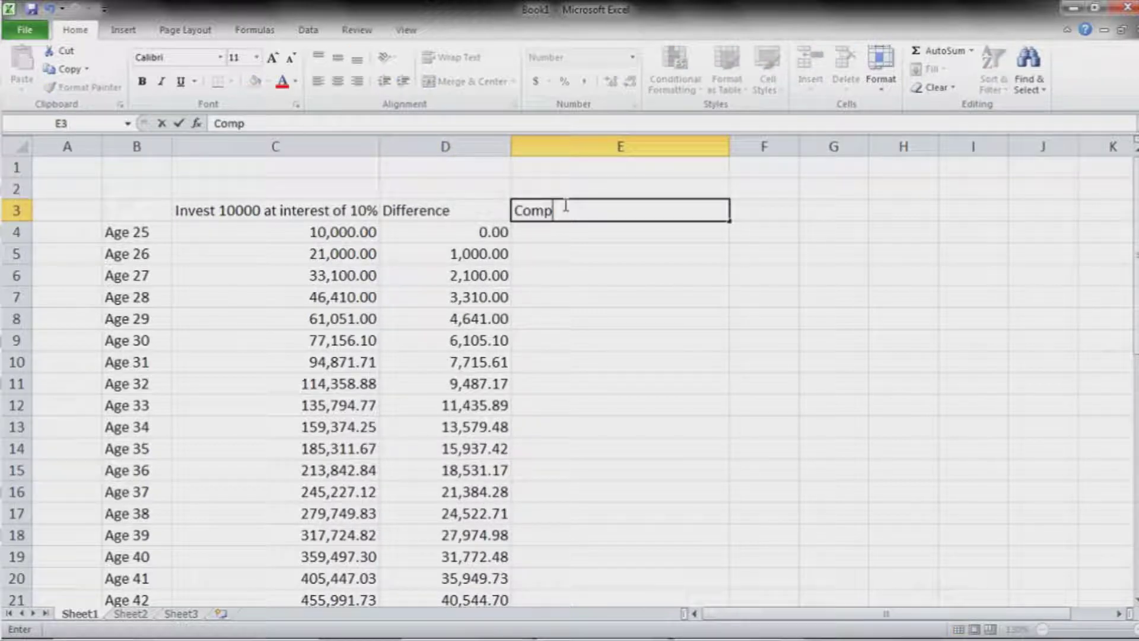
text(ound interest)
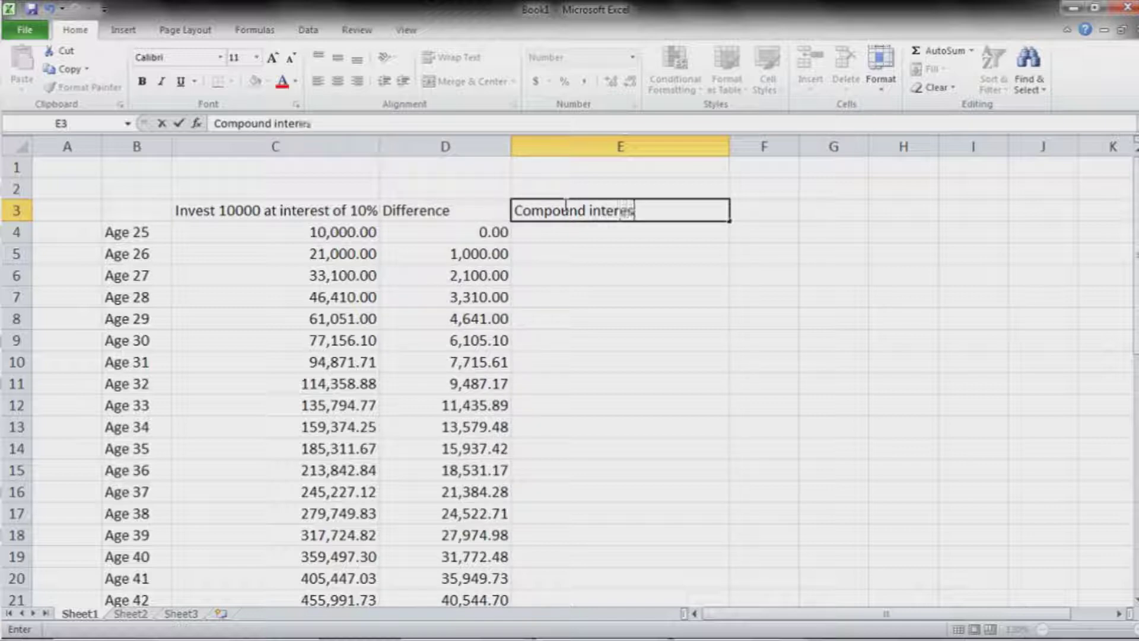
key(Return)
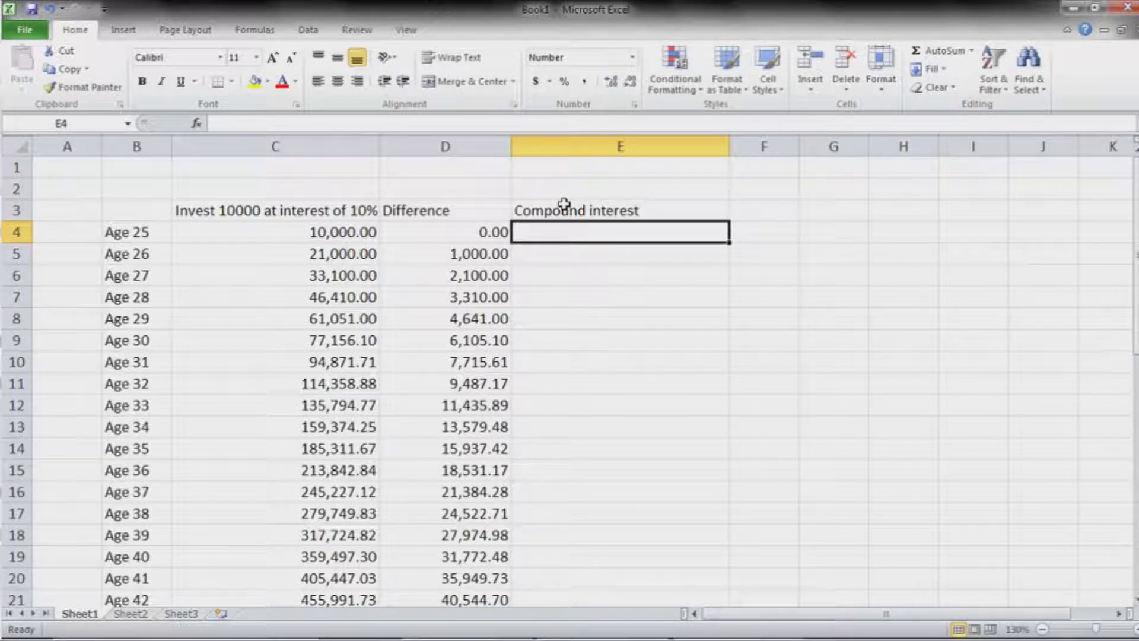
text(0)
key(Return)
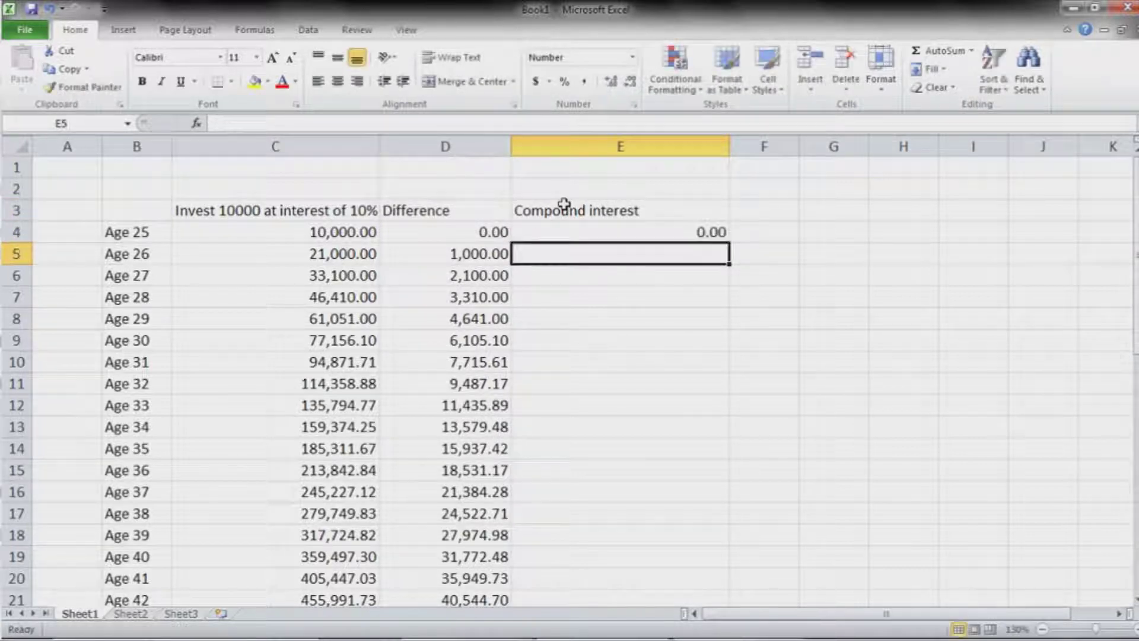
text(0)
key(Return)
Step: Examine the investment, difference and compound interest values in the Age 25 and Age 26 rows
click(640, 231)
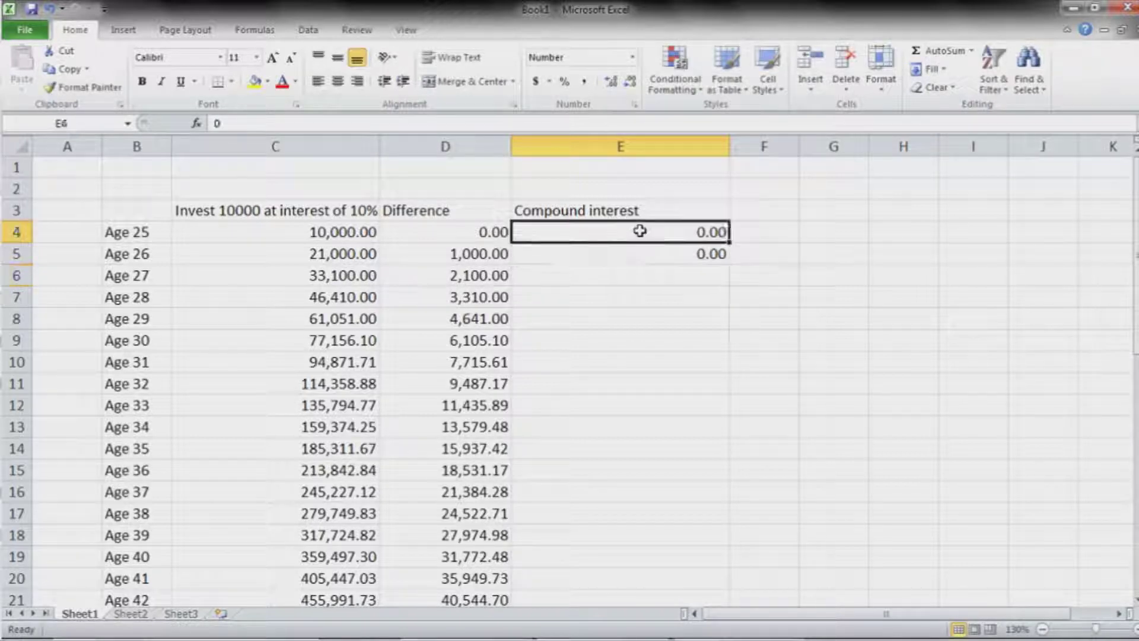
drag(374, 231, 585, 229)
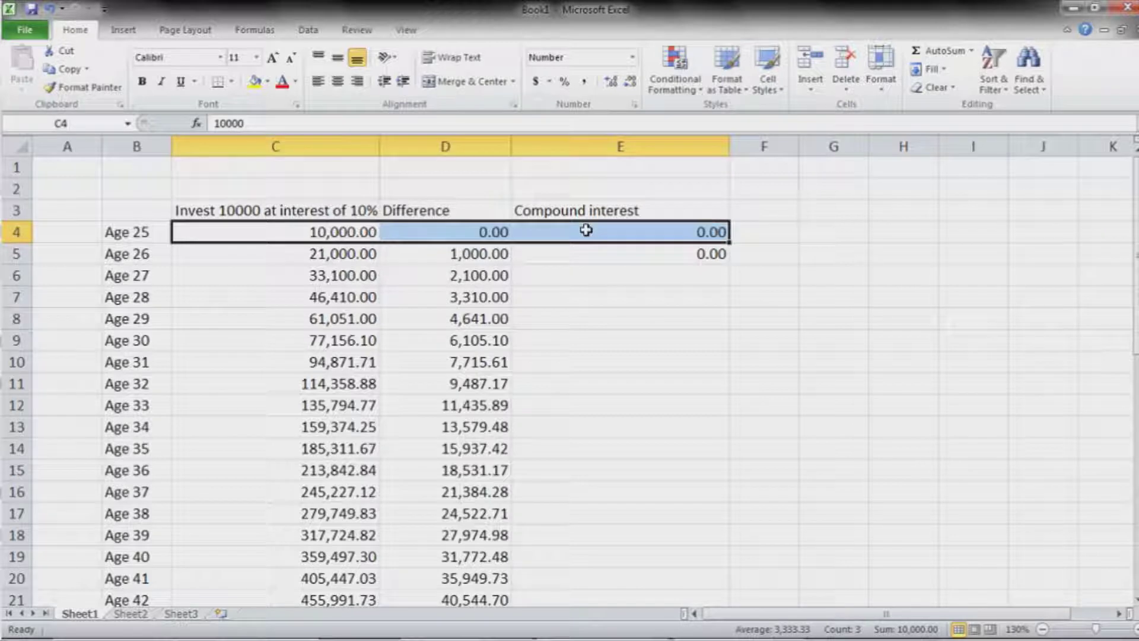
click(596, 246)
drag(318, 249, 610, 245)
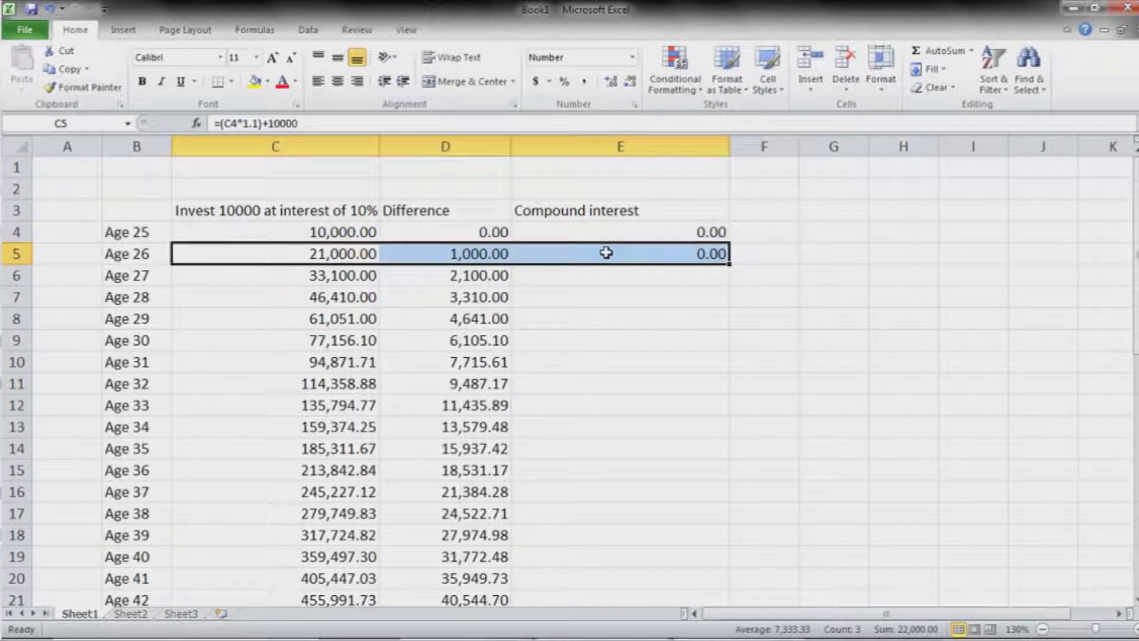
click(499, 254)
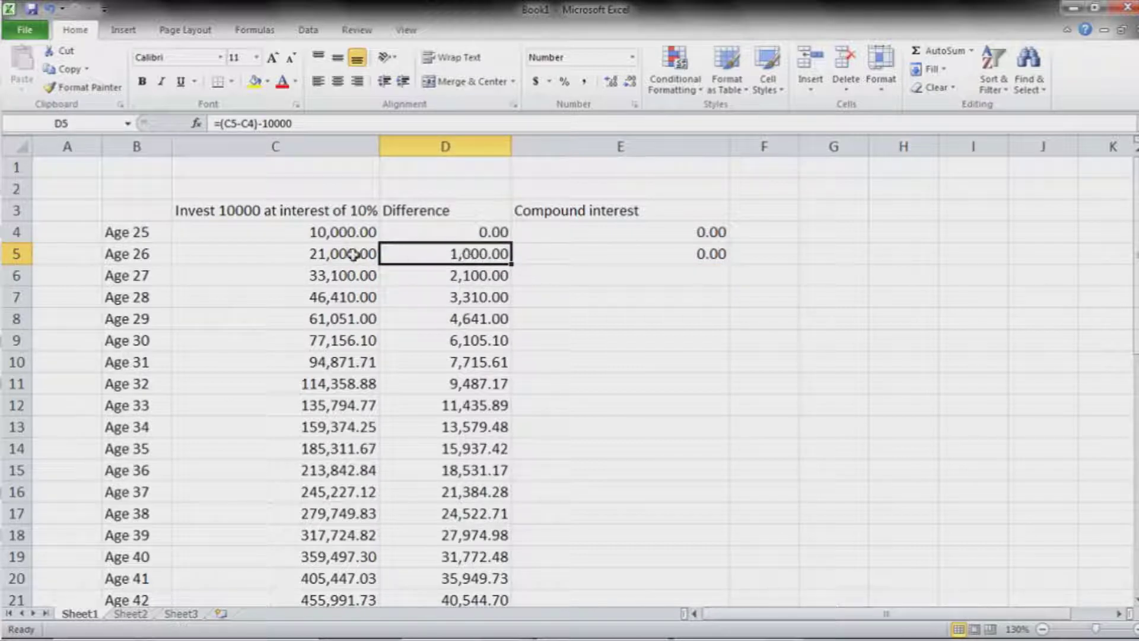
drag(346, 232, 460, 253)
click(355, 233)
drag(355, 233, 443, 257)
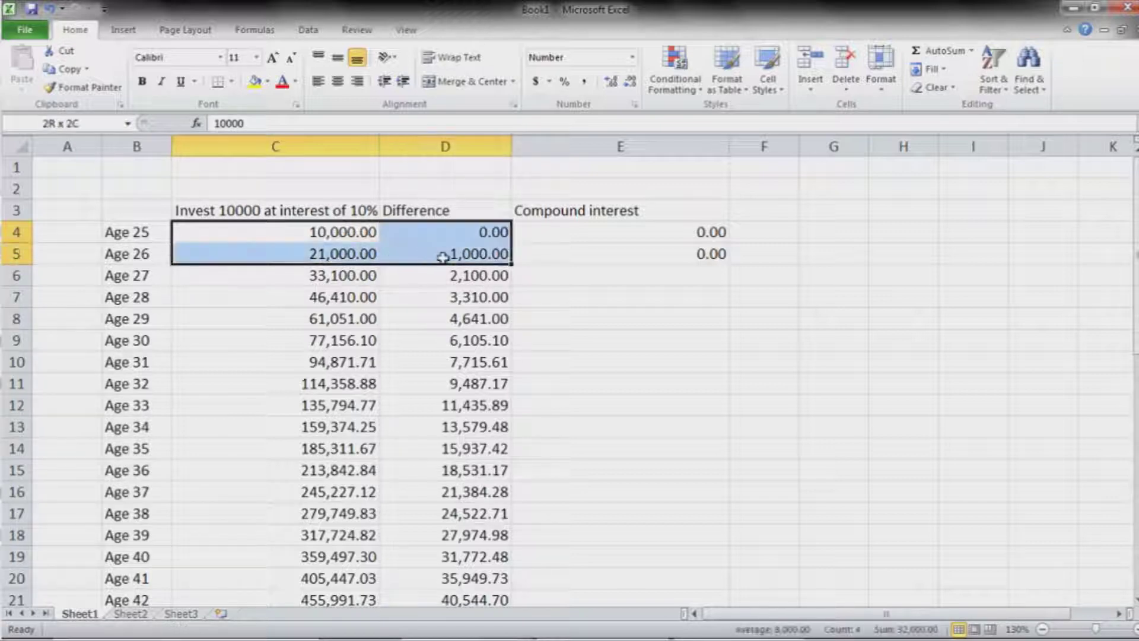
Step: Enter the formula =(D5*1.1)-D5 in E6 for the Age 27 compound interest and check it against the difference in D5
click(542, 273)
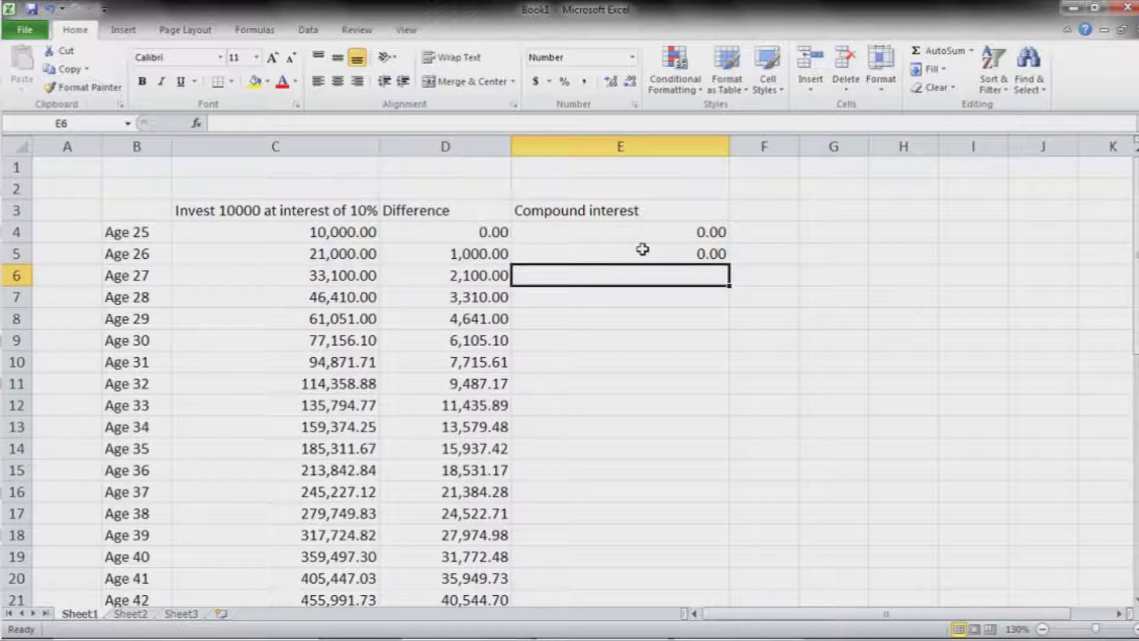
text(=)
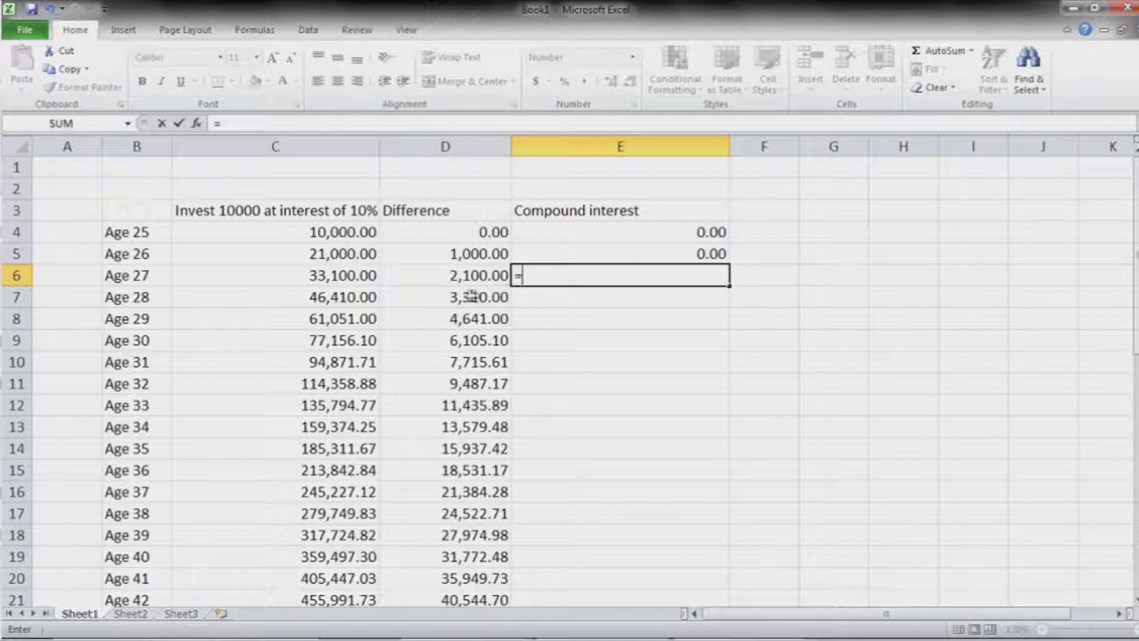
text(()
click(474, 259)
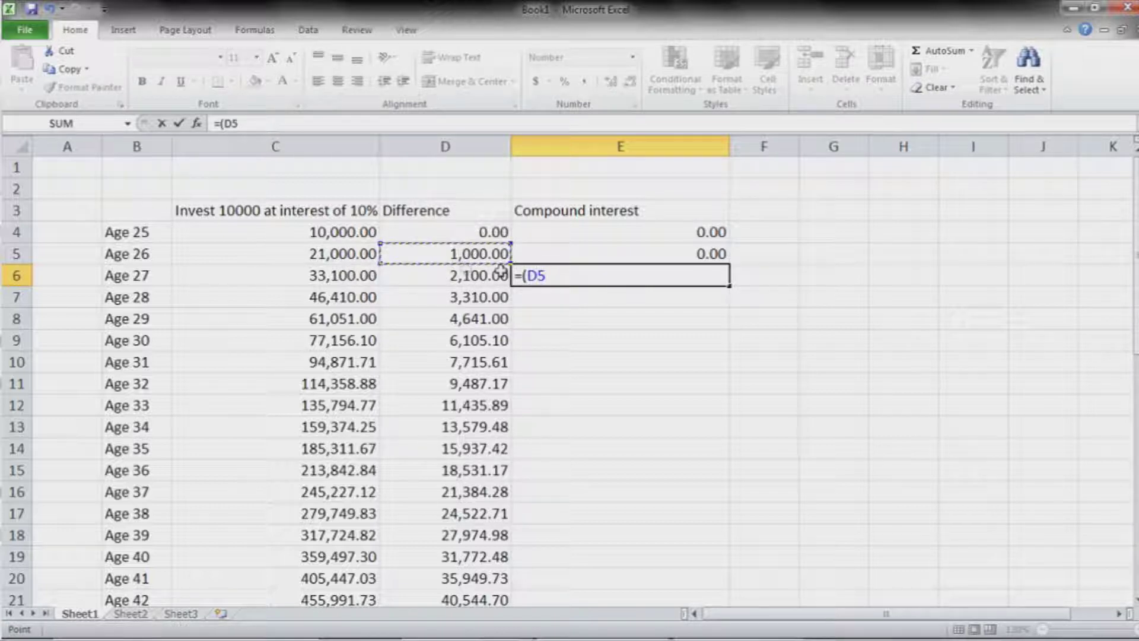
text(*1.1)-)
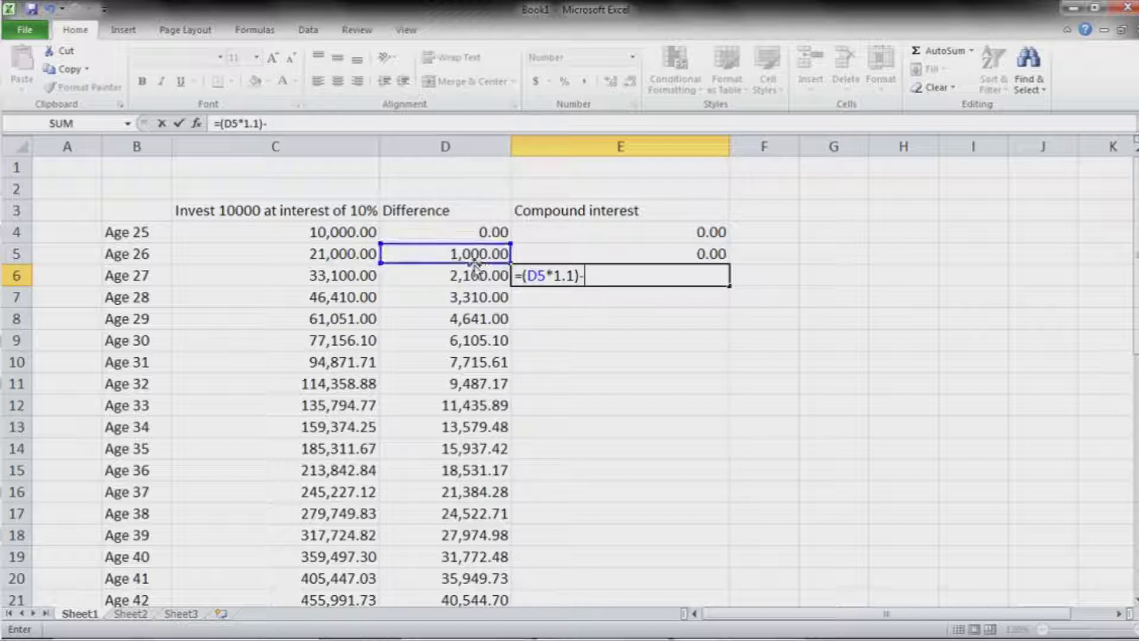
click(475, 258)
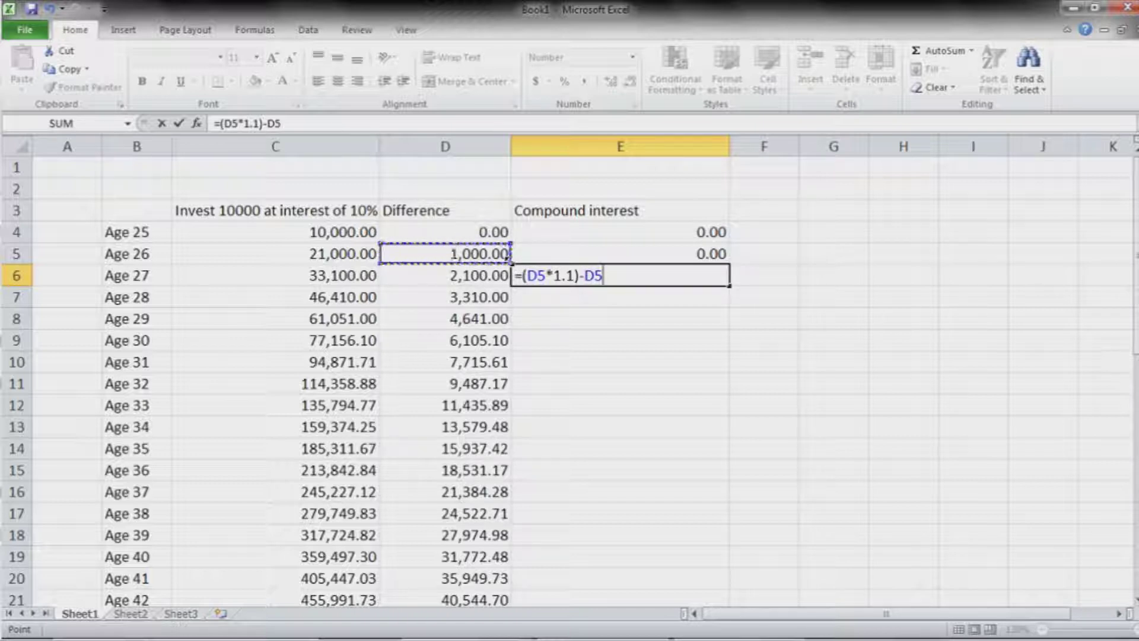
key(Return)
click(580, 282)
click(505, 278)
click(507, 249)
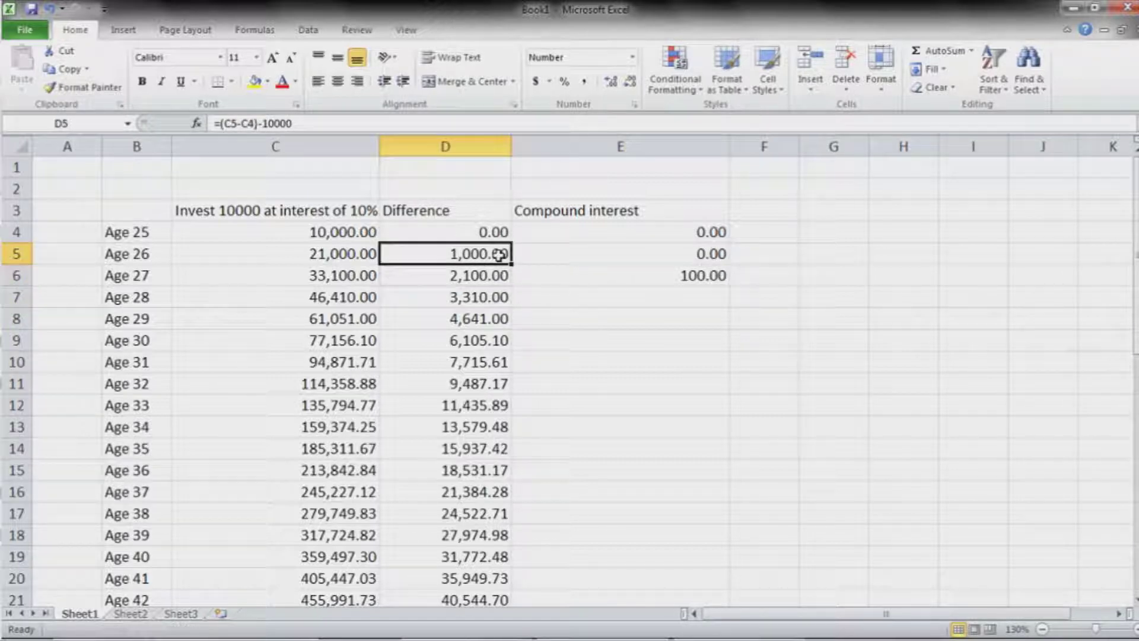
click(534, 277)
click(485, 259)
Step: Fill the compound interest formula from E6 down to E44, covering every age through 65
click(586, 279)
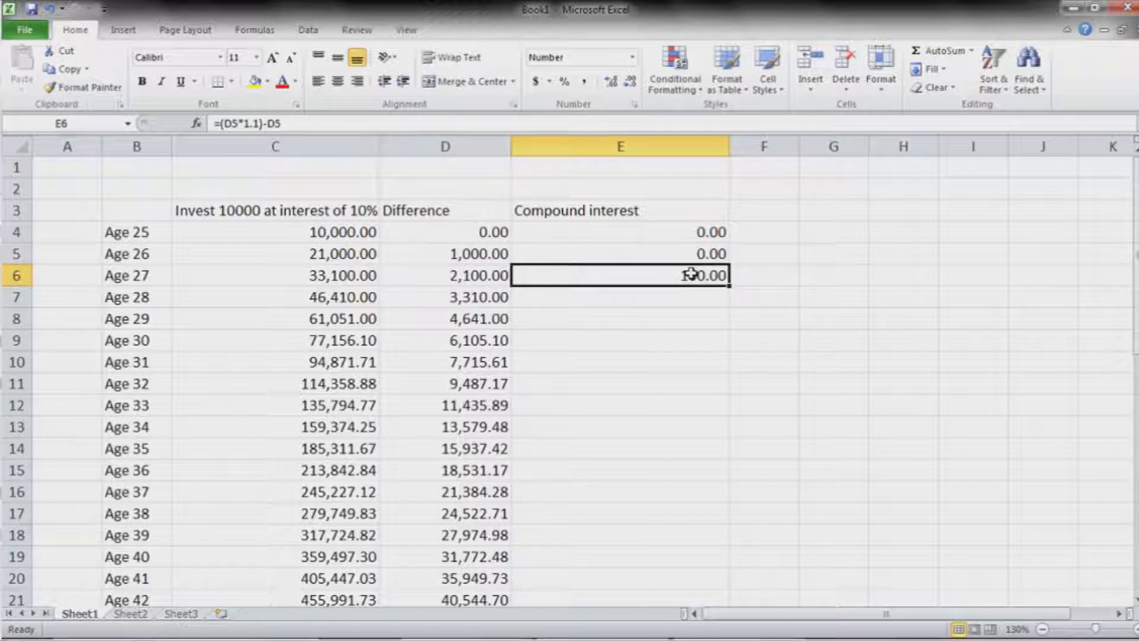
drag(731, 286, 716, 588)
click(706, 579)
scroll(558, 570, down, 1)
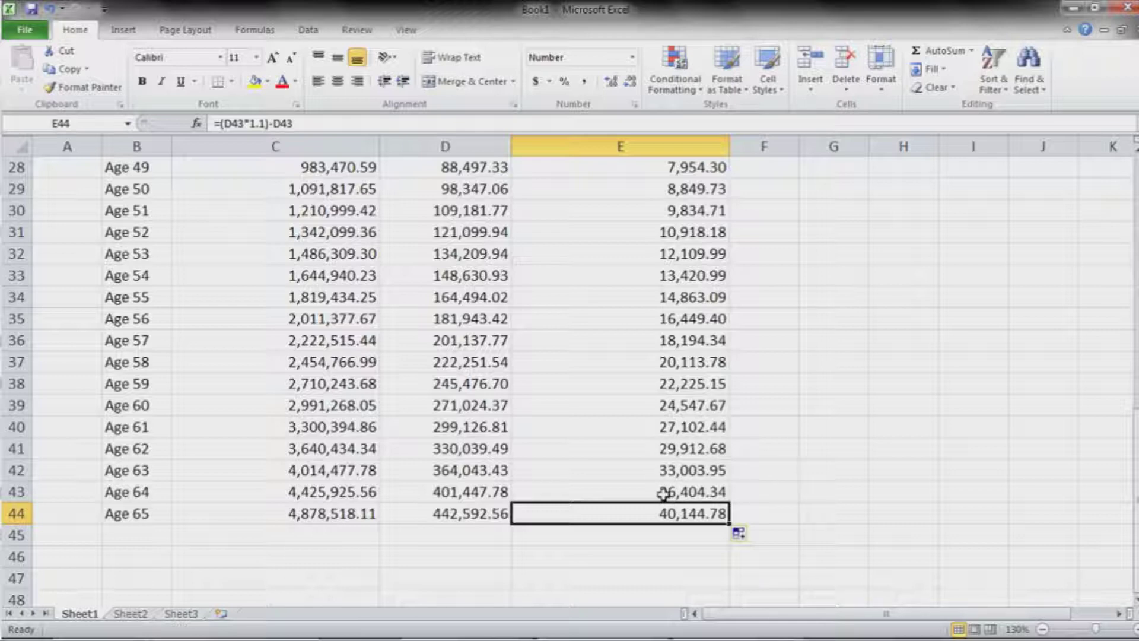
Step: Examine how the investment, difference and compound interest columns grow from Age 25 to Age 65
scroll(664, 492, up, 8)
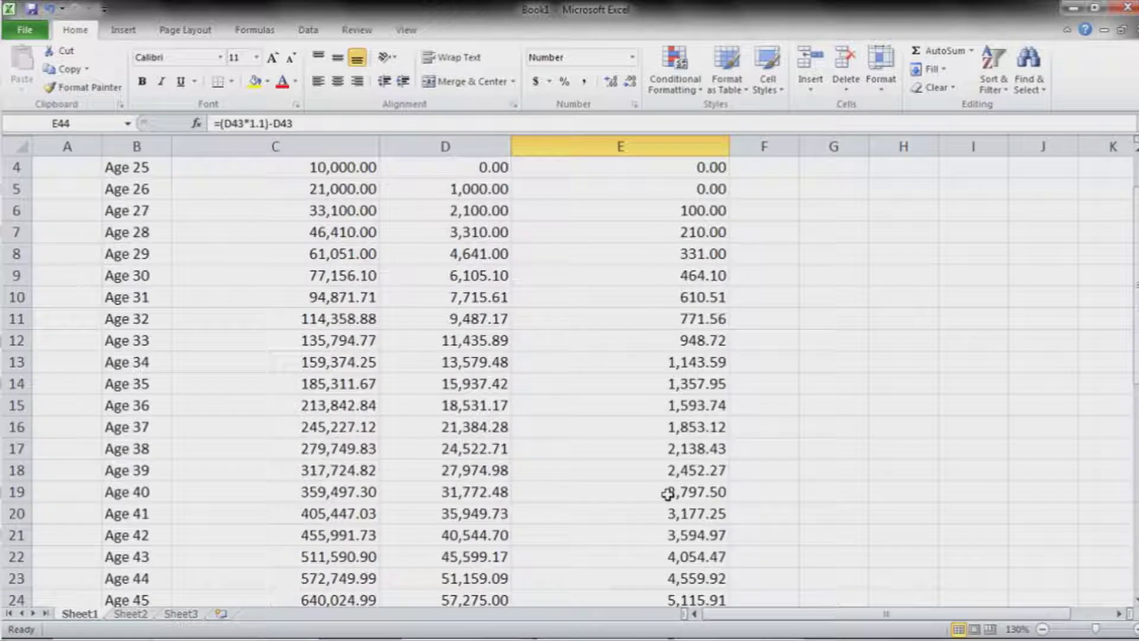
scroll(668, 493, up, 1)
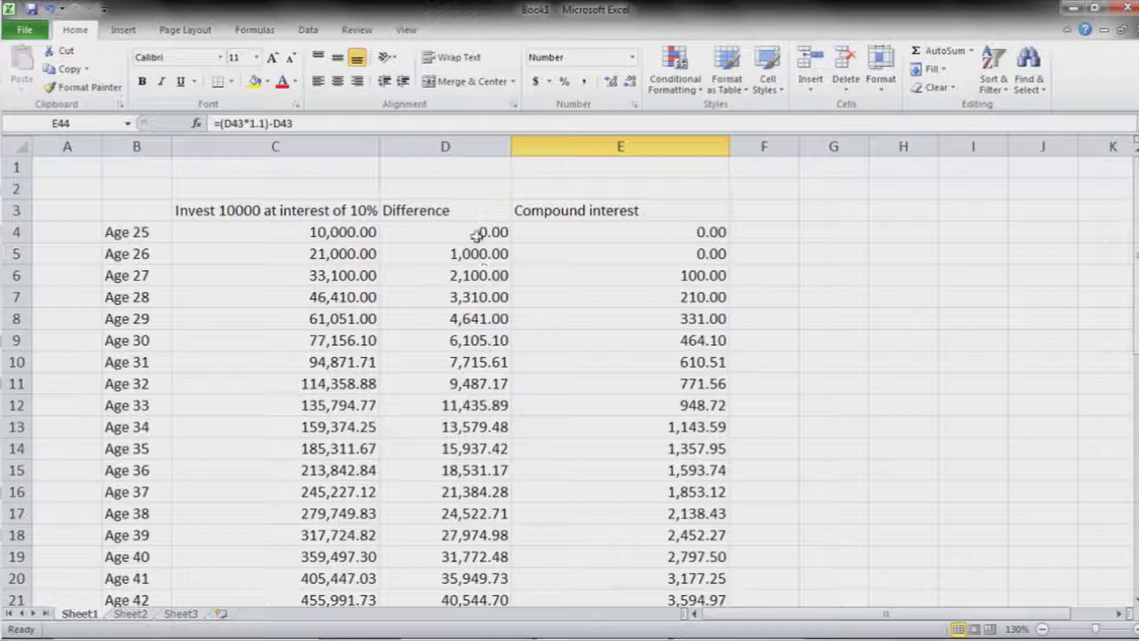
click(145, 229)
scroll(152, 328, down, 2)
scroll(152, 328, down, 5)
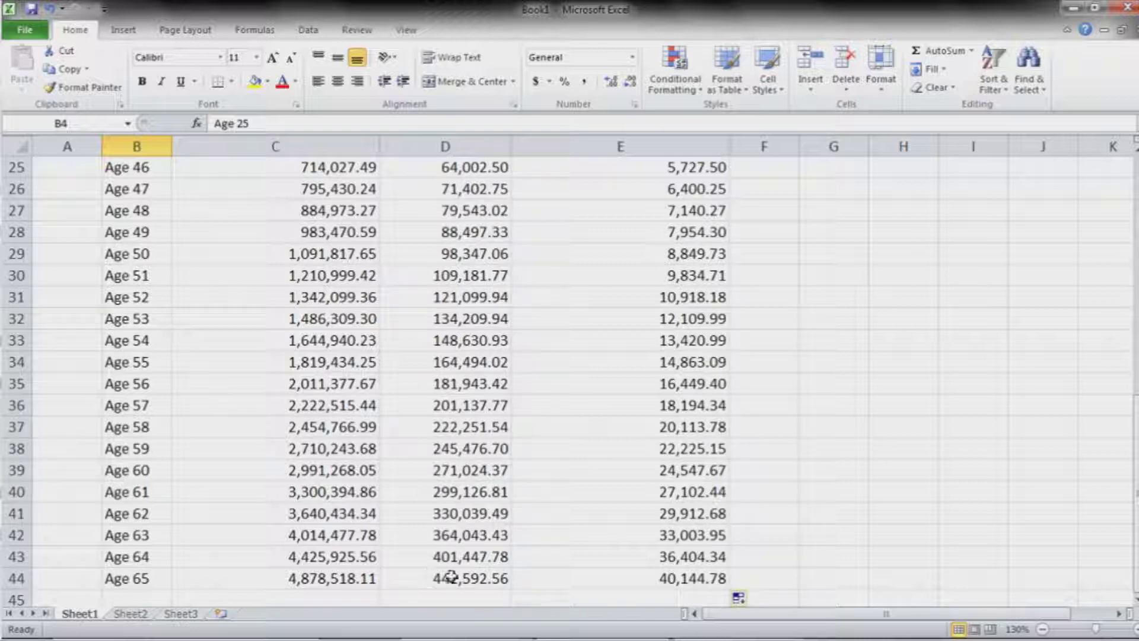
scroll(455, 567, up, 2)
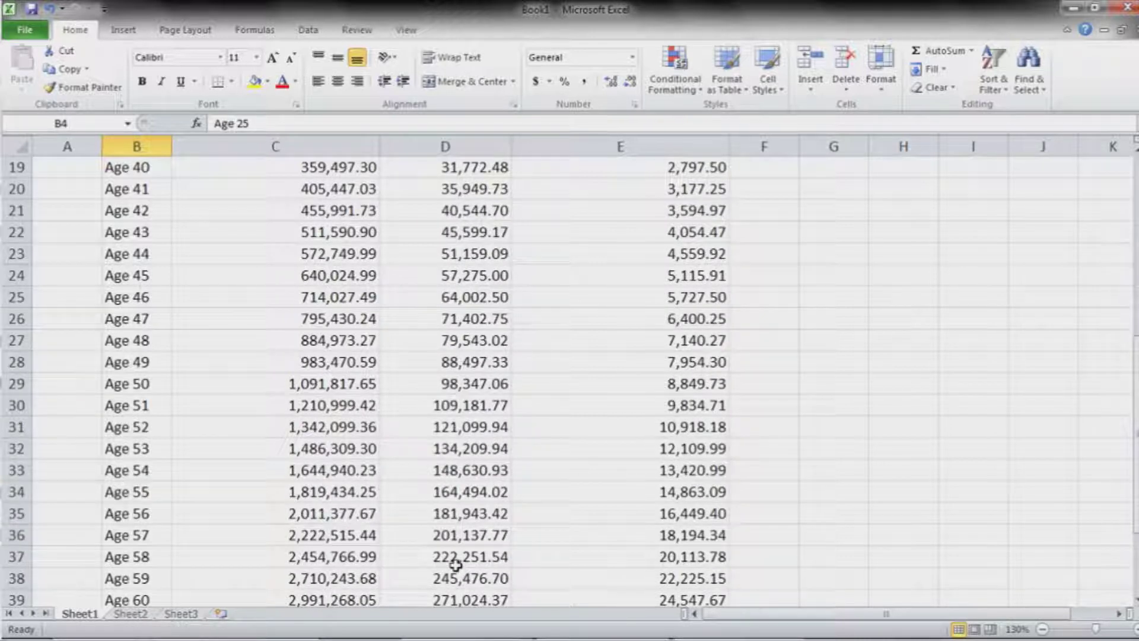
scroll(455, 565, up, 5)
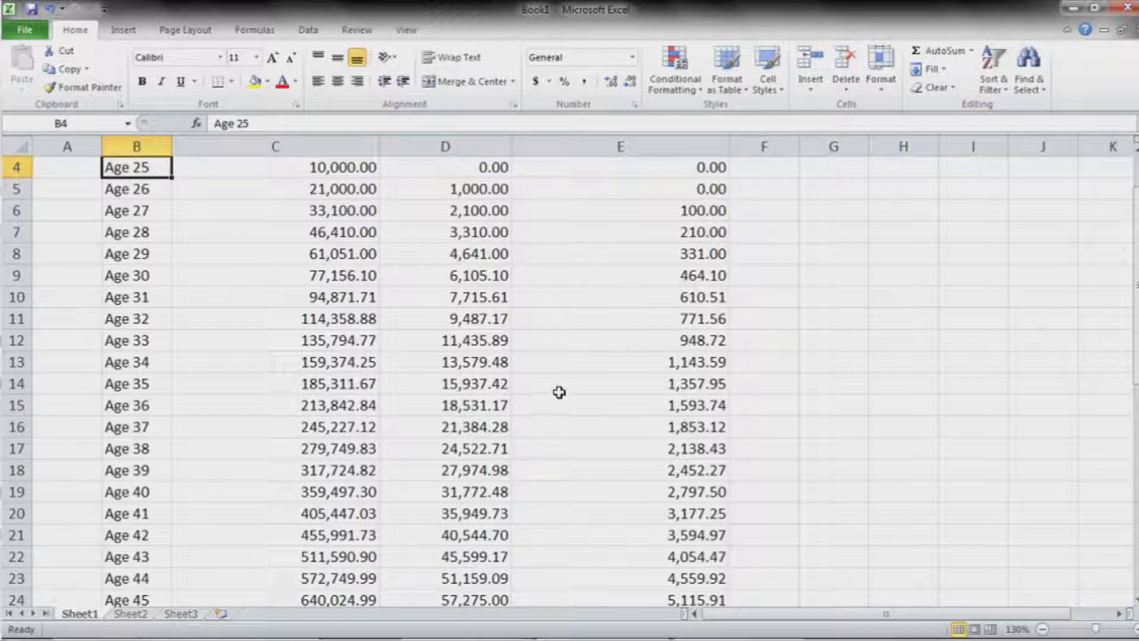
scroll(563, 380, down, 9)
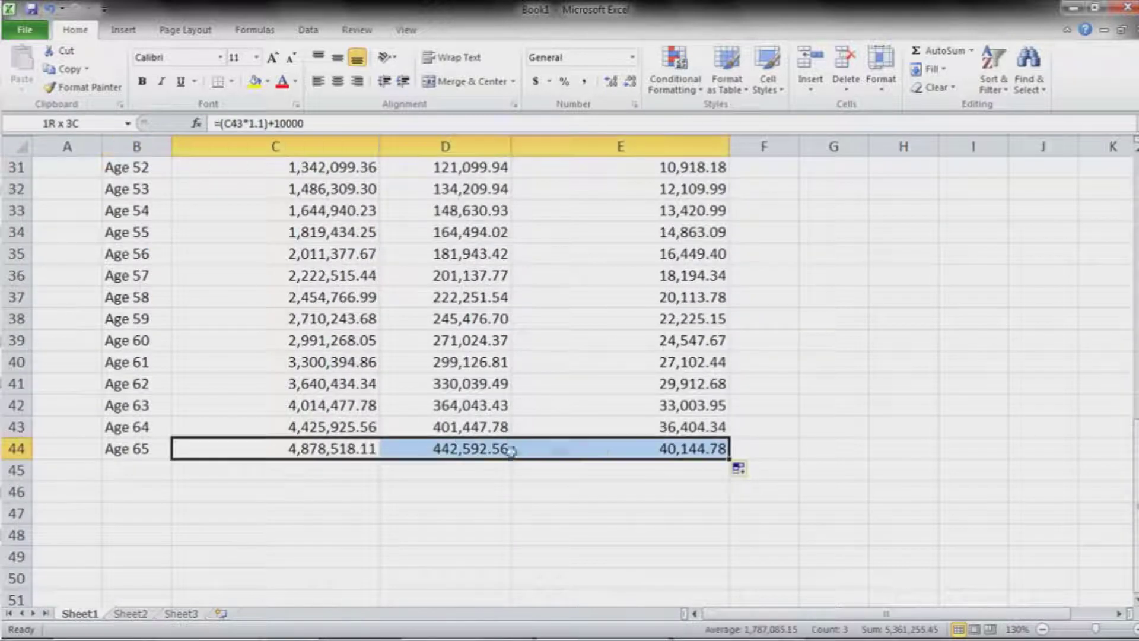